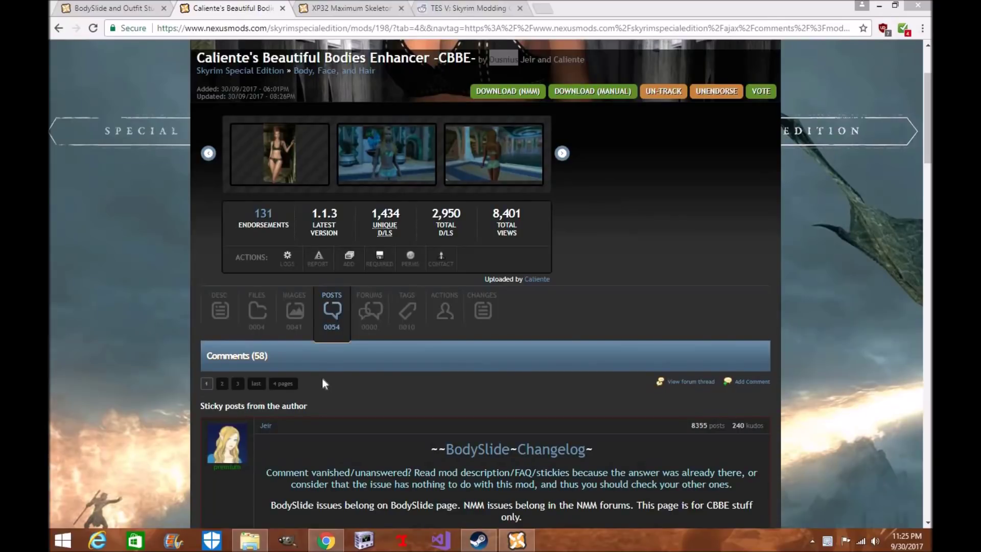
- Read the CBBE description, glance at the BodySlide page, then move to the XP32 Maximum Skeleton page
click(225, 318)
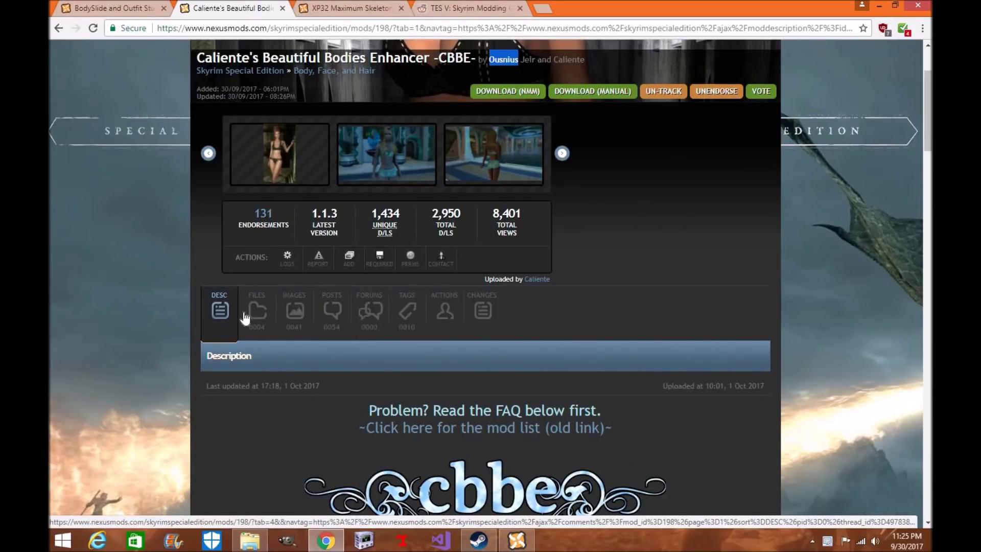
click(664, 204)
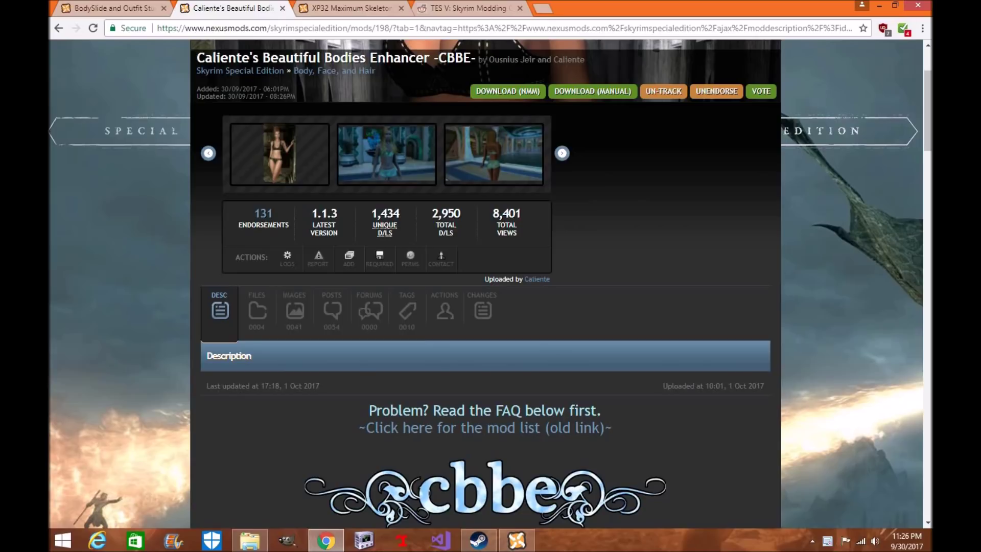
click(102, 9)
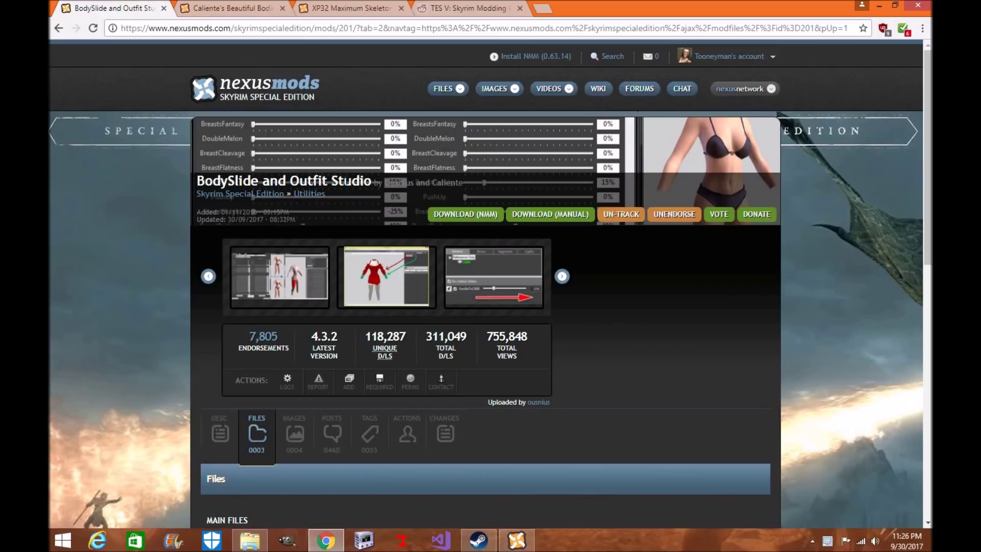
mouse_move(390, 182)
mouse_down()
mouse_move(460, 183)
mouse_move(385, 183)
mouse_up()
double_click(449, 183)
key(ctrl+3)
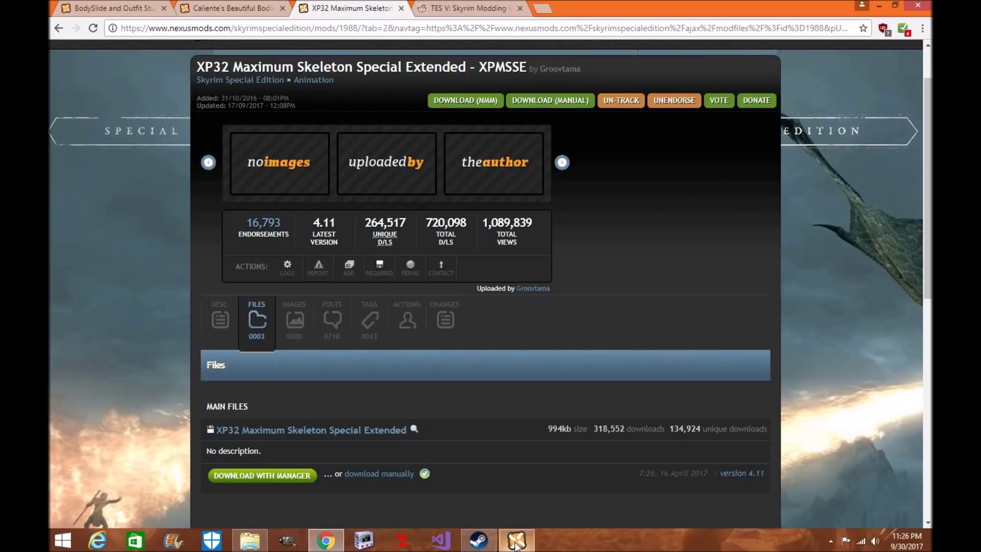
- Switch between the XP32 page in Chrome and Nexus Mod Manager, then minimise Chrome to show the mod list
mouse_move(516, 544)
click(516, 545)
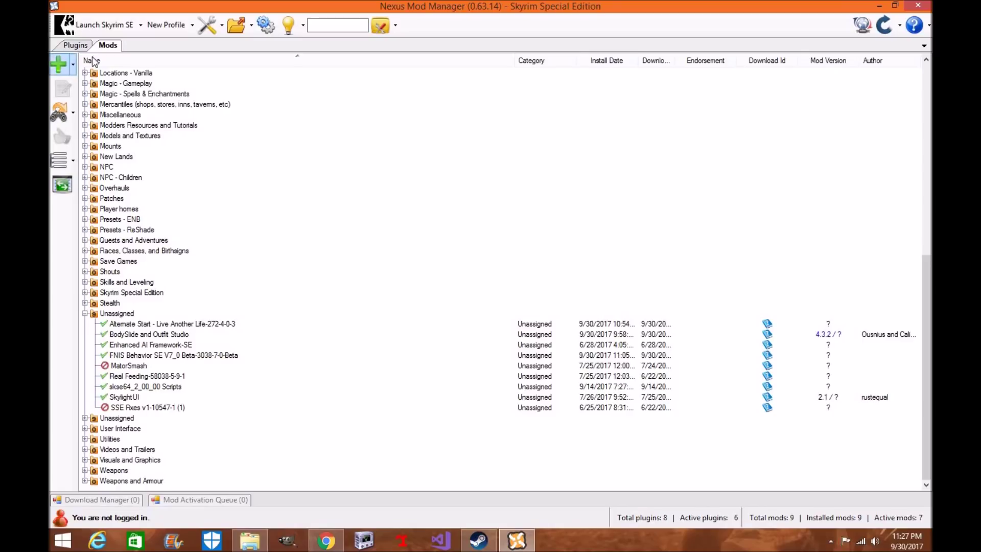
click(325, 541)
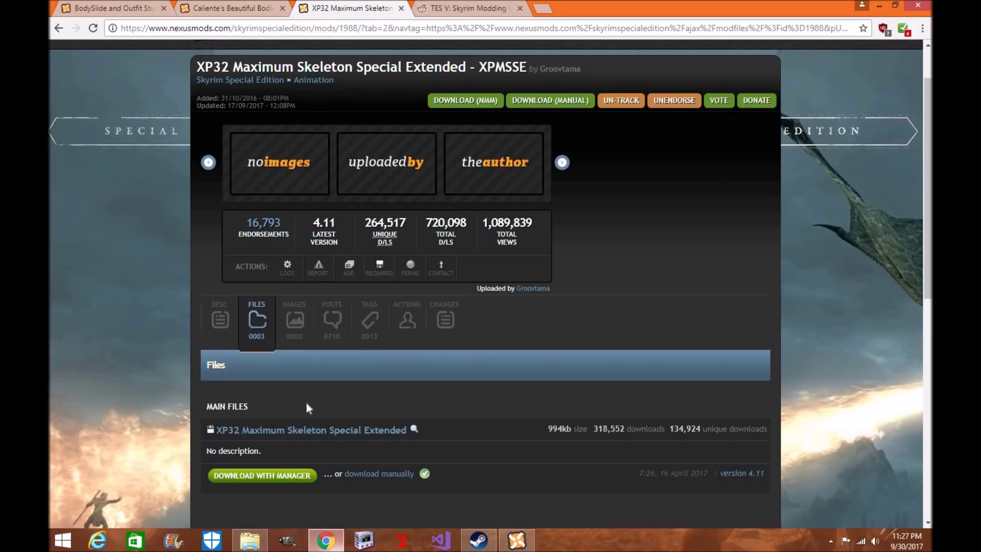
scroll(263, 417, up, 1)
scroll(263, 417, down, 2)
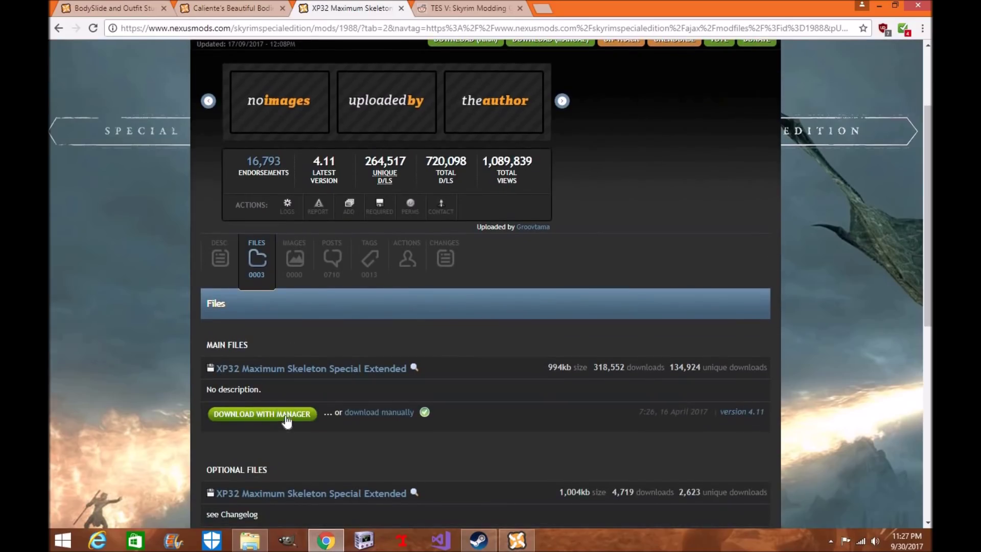
click(517, 541)
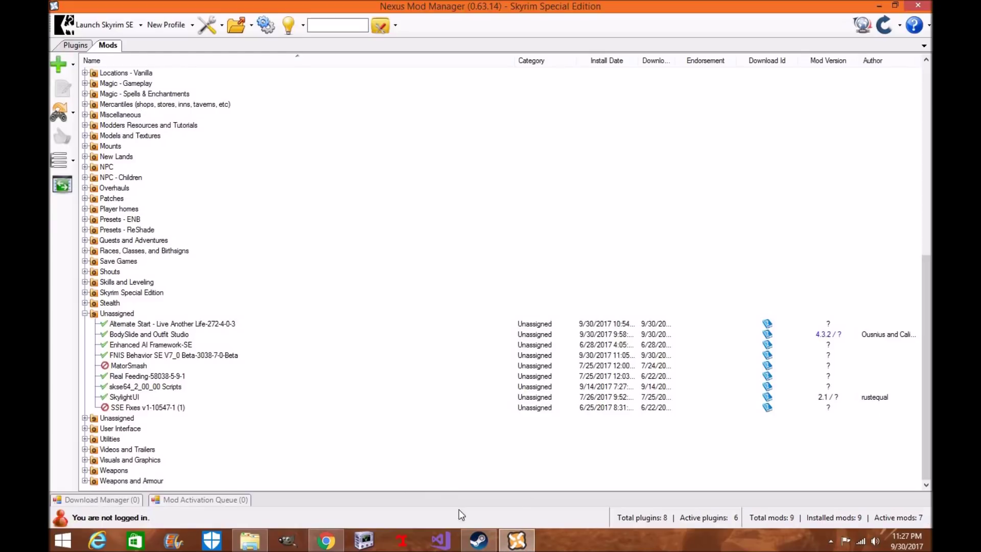
click(327, 540)
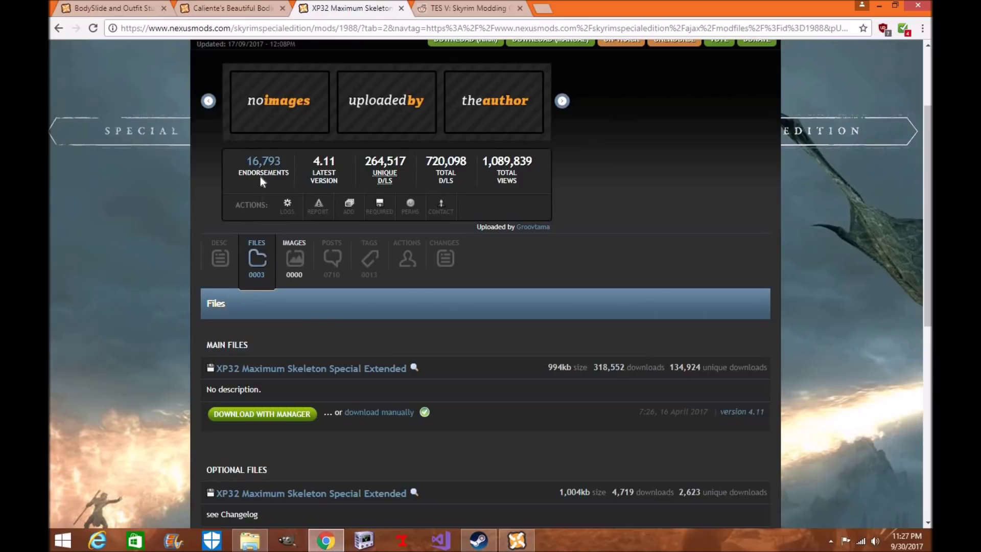
scroll(260, 132, up, 3)
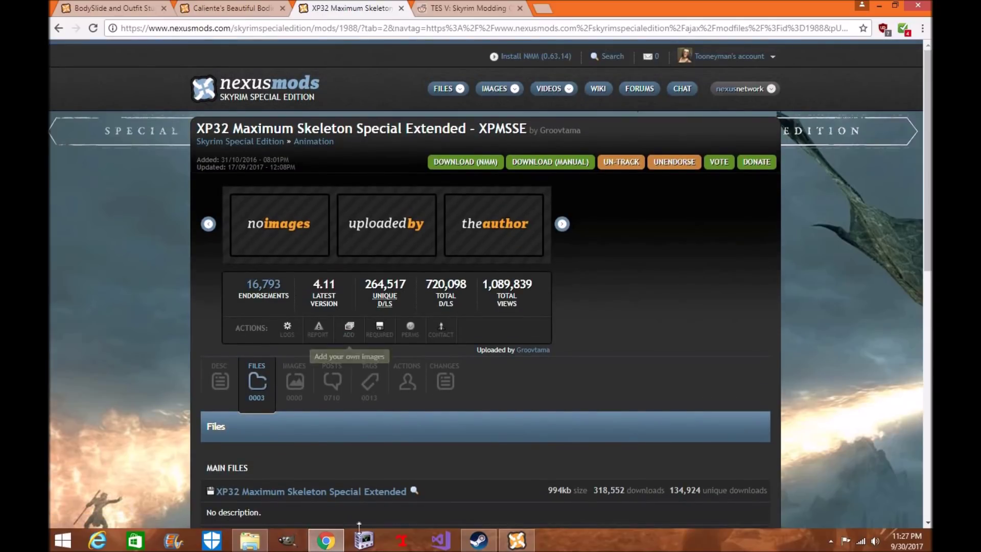
click(327, 540)
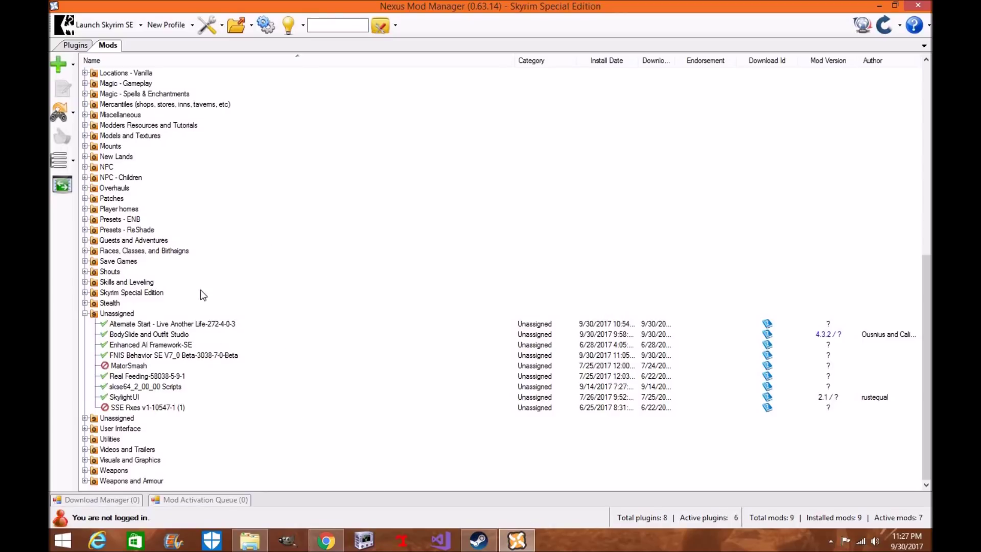
- Add 'Caliente's Beautiful Bodies Enhancer - v1.1.3-198-1-1-3.7z' from the Desktop as a mod archive
click(73, 65)
click(94, 68)
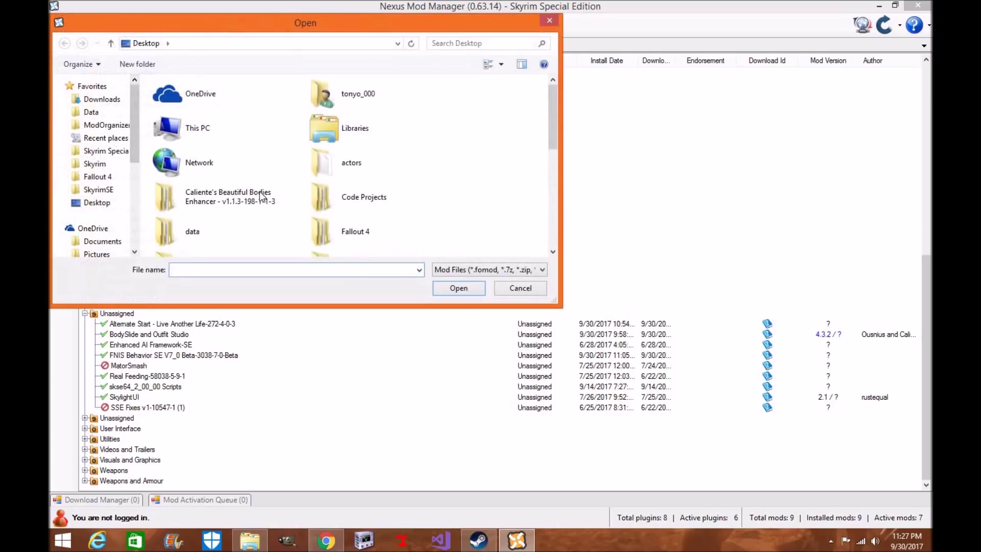
drag(553, 116, 552, 214)
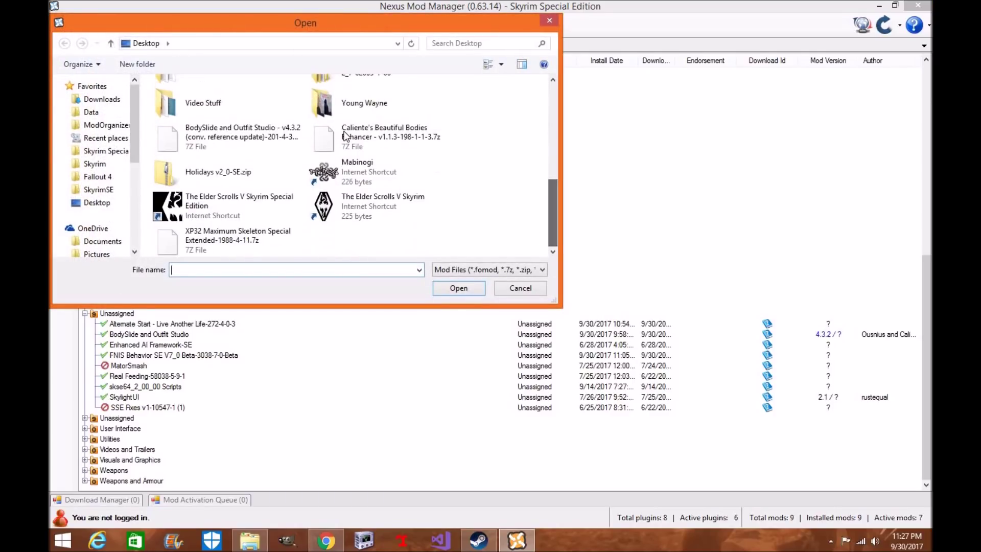
click(345, 135)
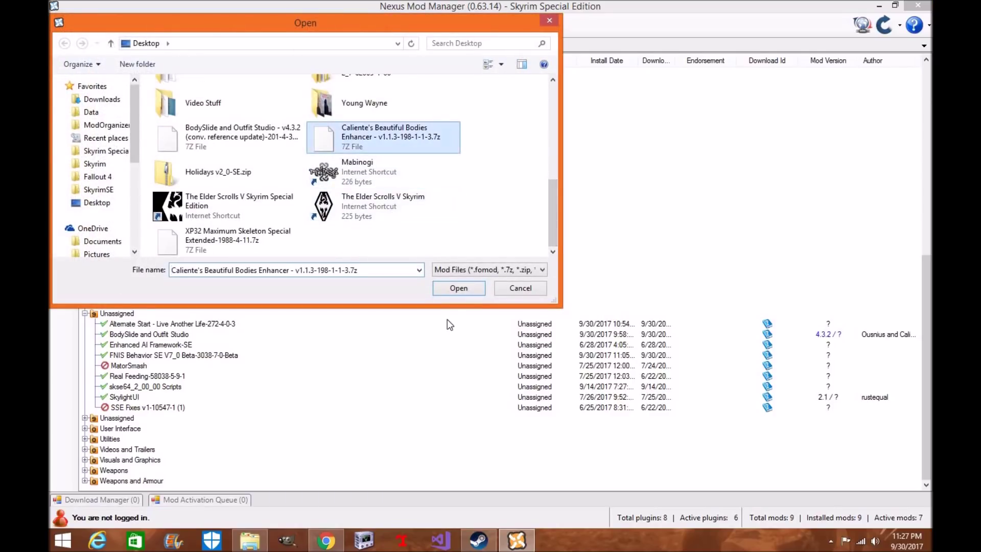
click(459, 288)
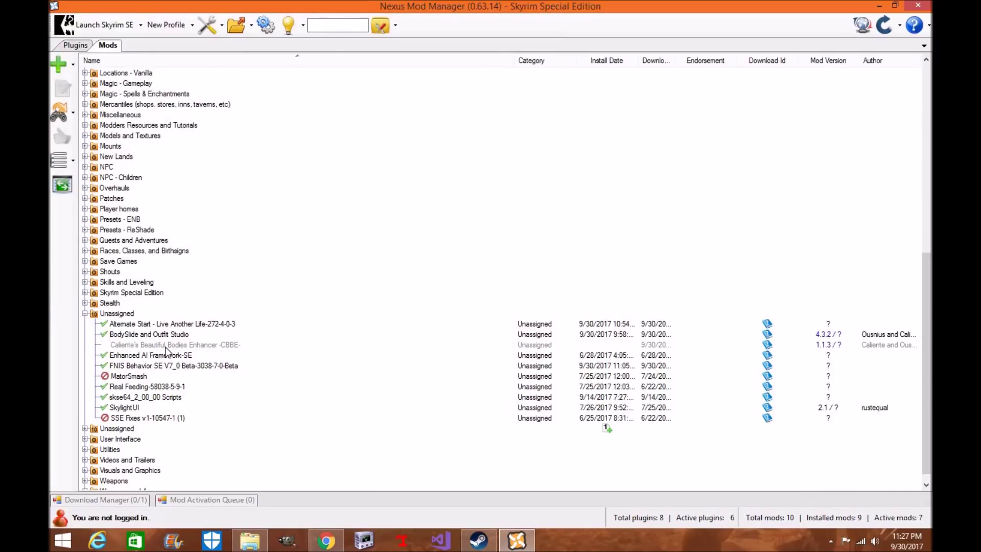
- Launch the CBBE installer, skim the BodySlide page in Chrome, and reselect the CBBE entry
double_click(165, 347)
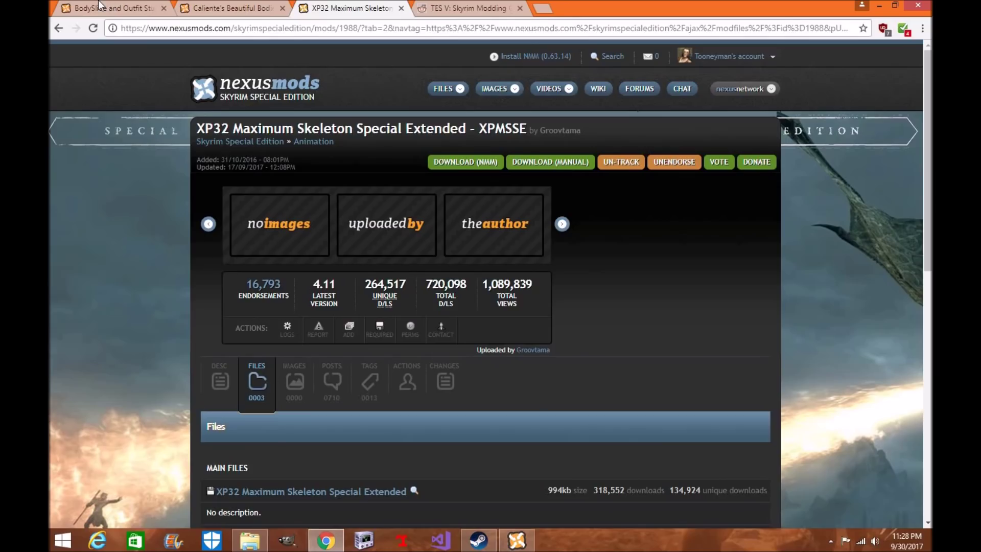
click(107, 8)
scroll(479, 327, down, 5)
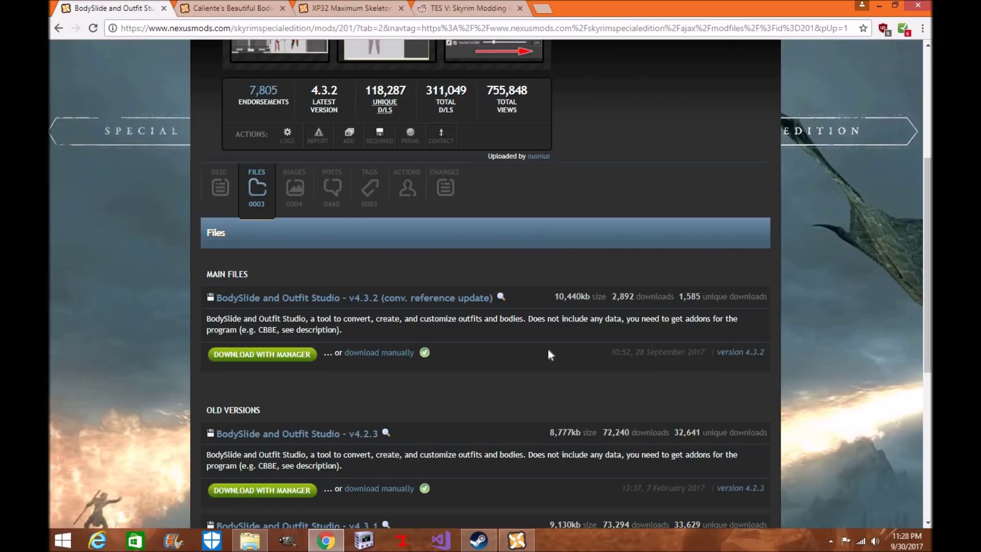
scroll(541, 350, up, 5)
scroll(541, 350, down, 2)
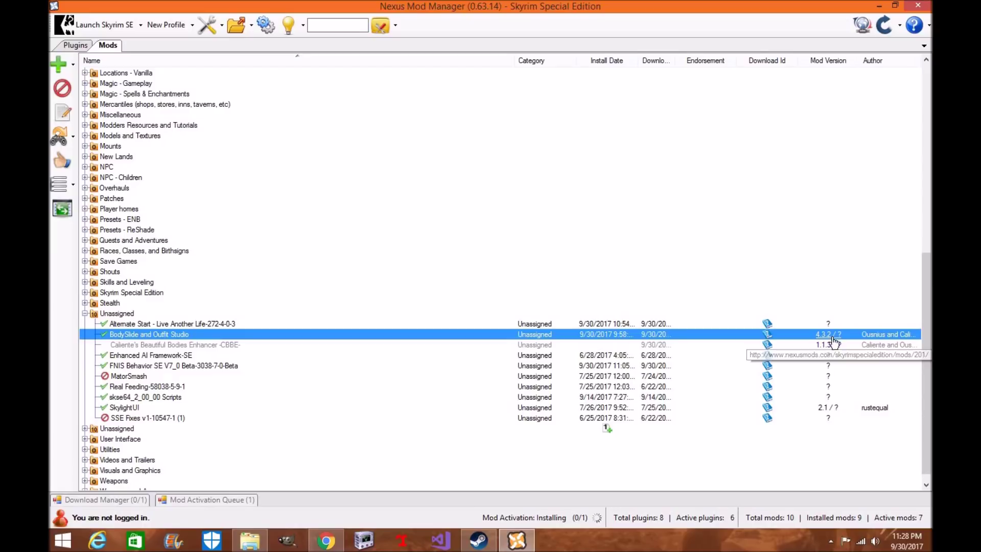
click(164, 349)
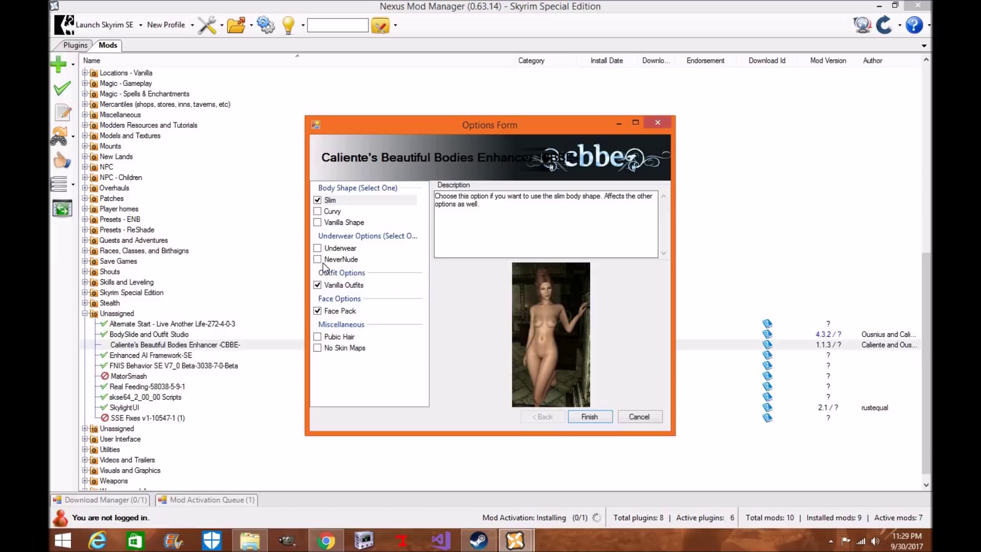
- Finish installing CBBE with Vanilla Shape and NeverNude, then start adding another mod from file
click(333, 223)
click(318, 260)
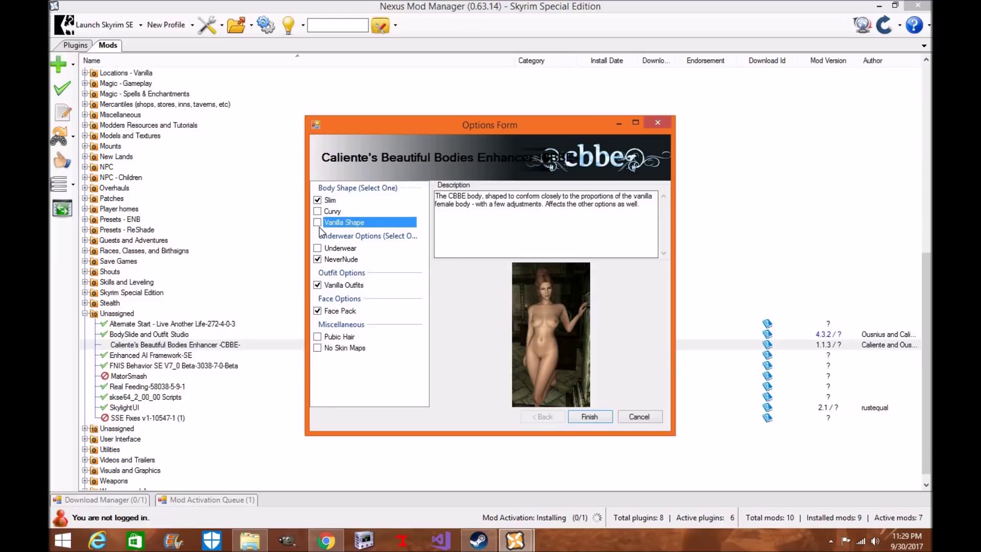
click(597, 418)
click(73, 65)
click(138, 64)
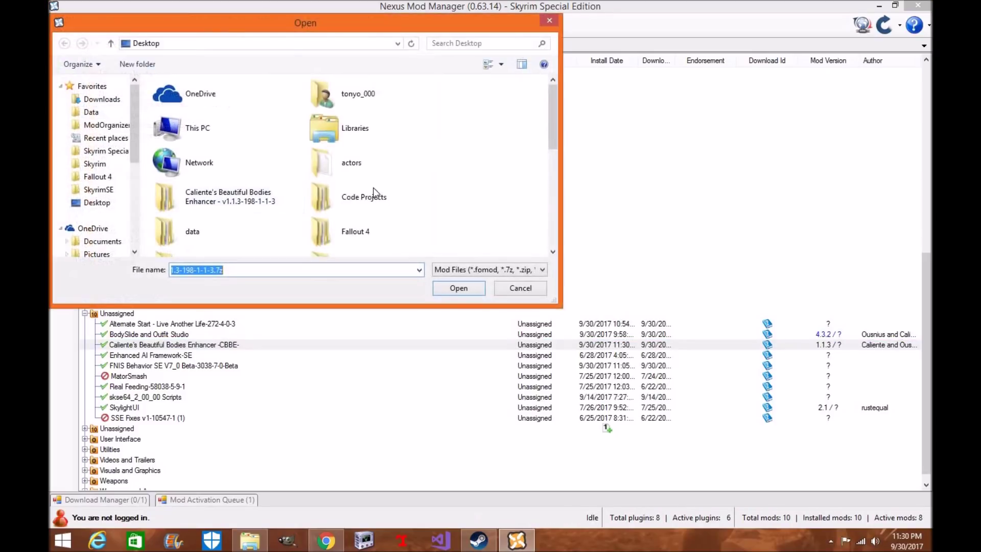
- Add the XP32 Maximum Skeleton archive and start its installer
click(551, 171)
click(228, 248)
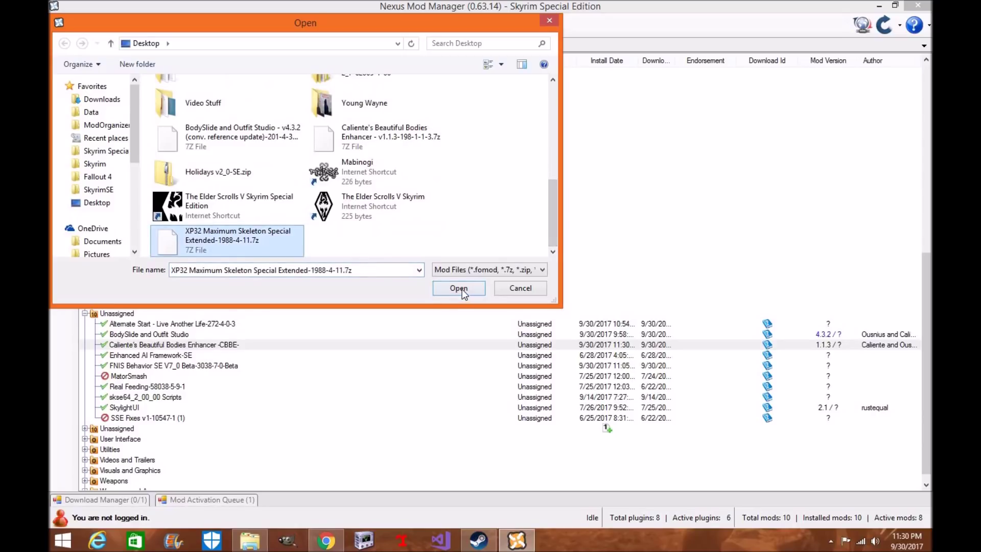
click(459, 288)
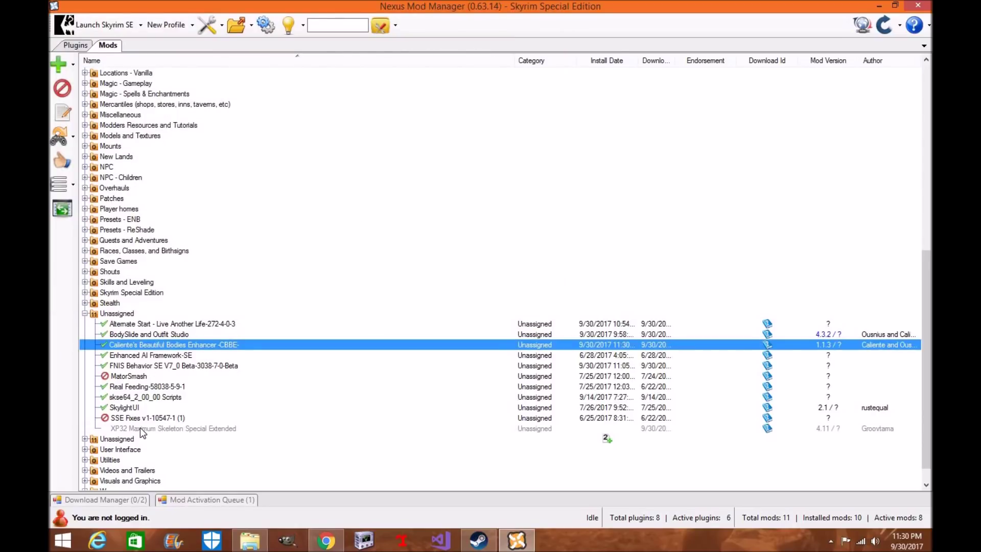
double_click(140, 427)
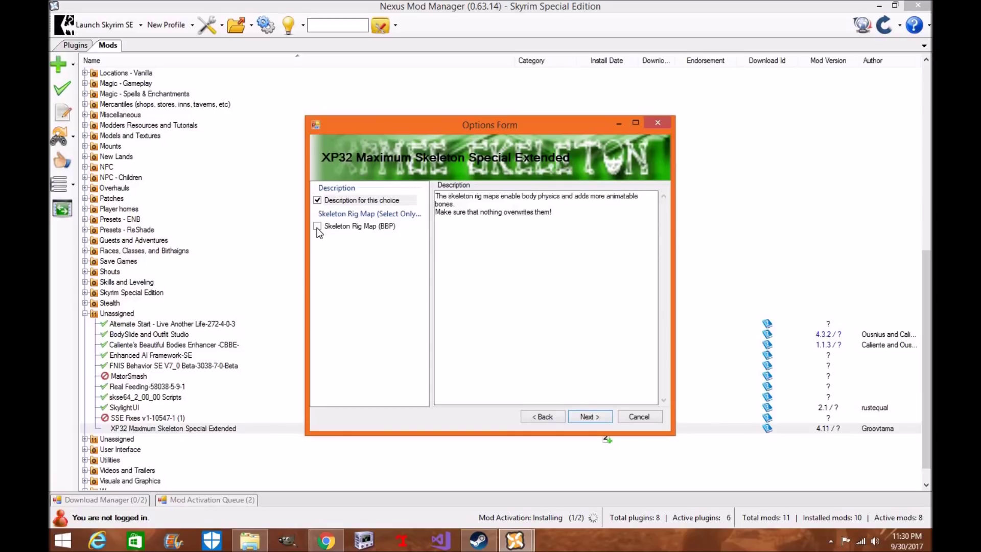
- Enable Skeleton Rig Map (BBP) and accept the default pages, including the XPMSSE plugin
click(317, 227)
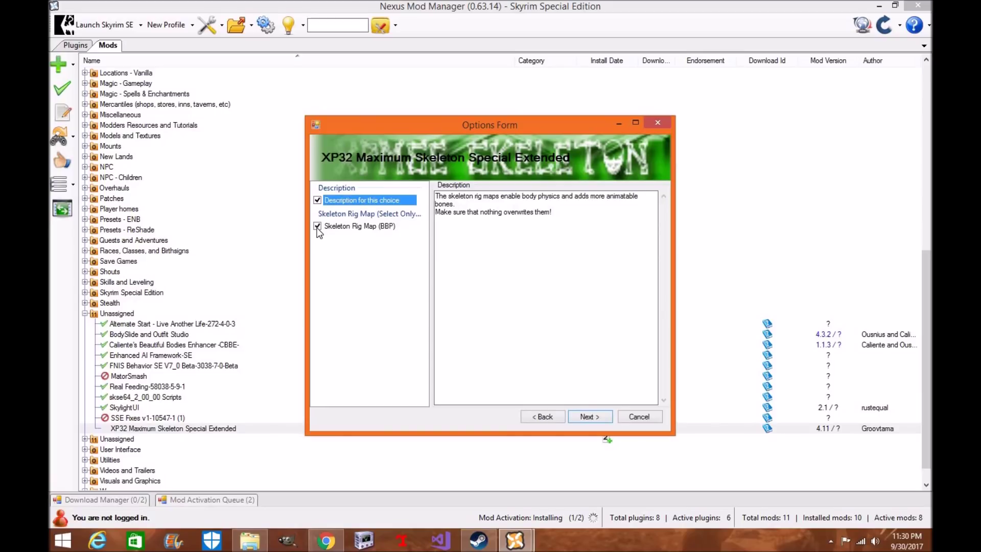
click(600, 418)
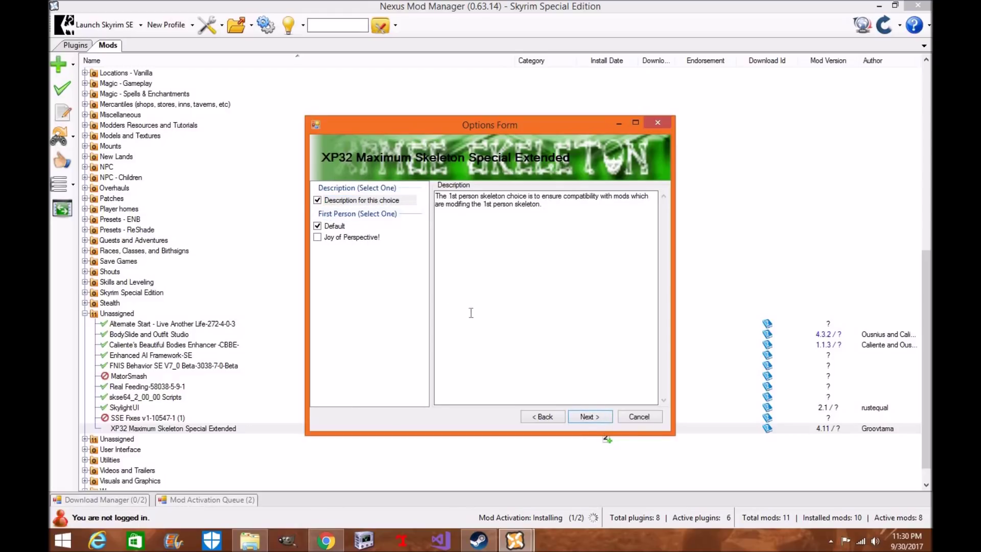
click(589, 417)
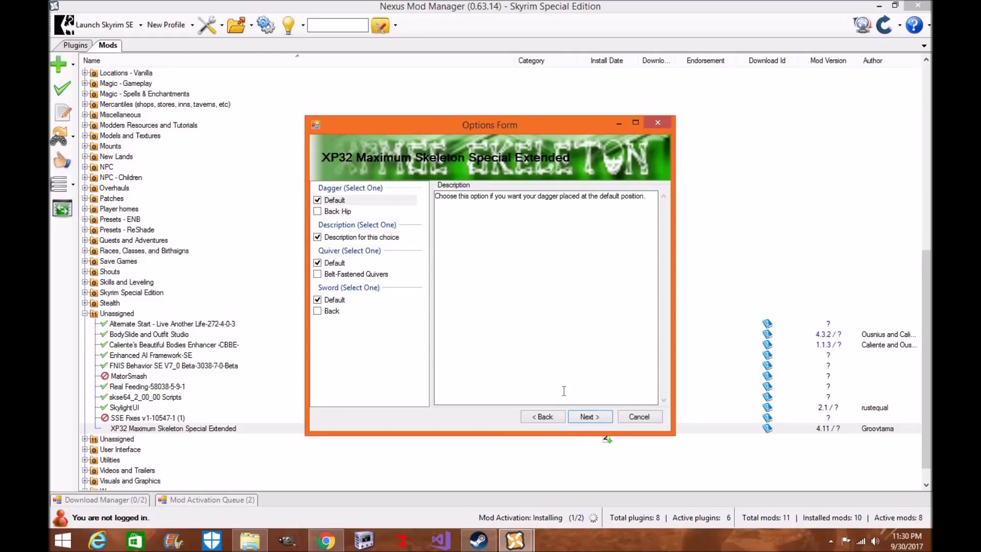
click(596, 419)
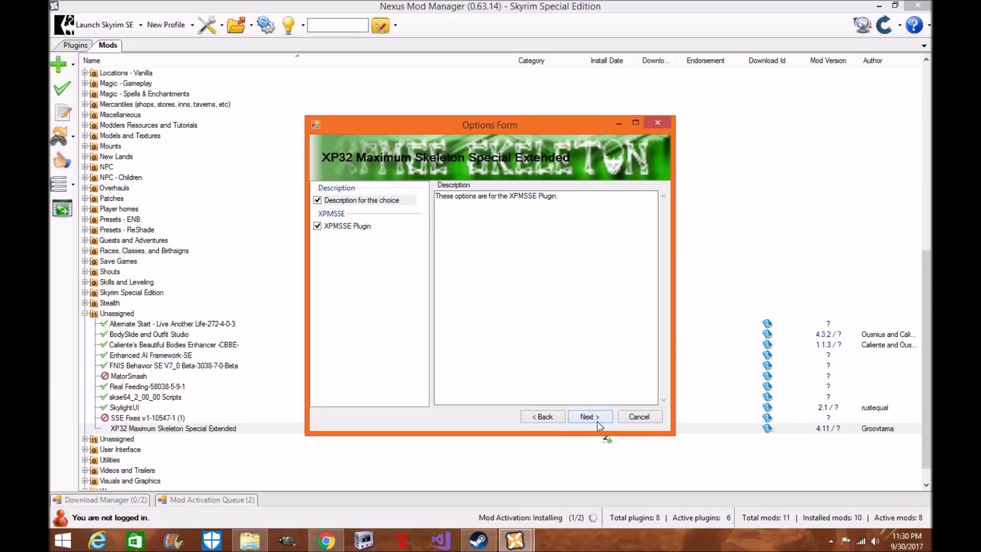
click(595, 420)
click(594, 418)
click(594, 418)
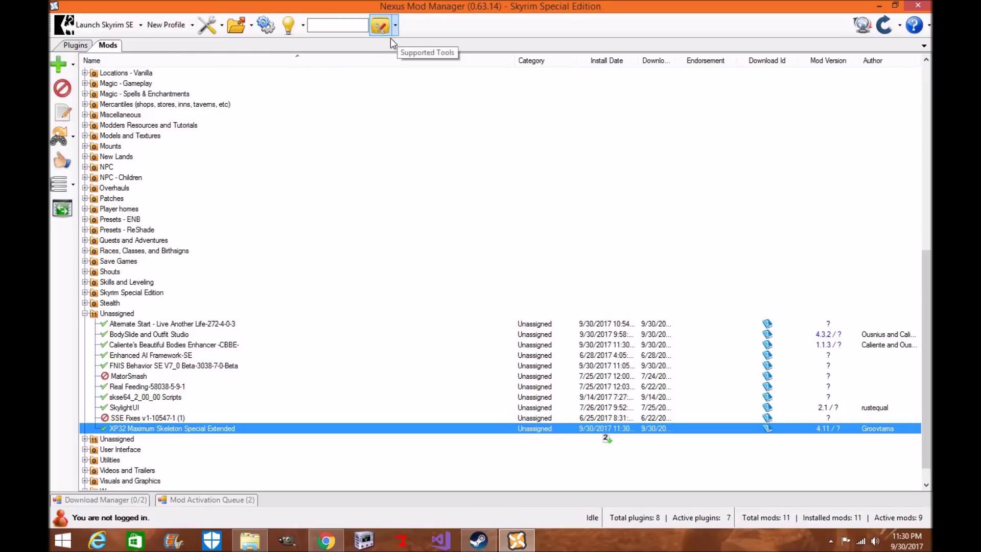
- Load XPMSSE.esp before Alternate Start, then launch BodySlide from Supported Tools
click(75, 45)
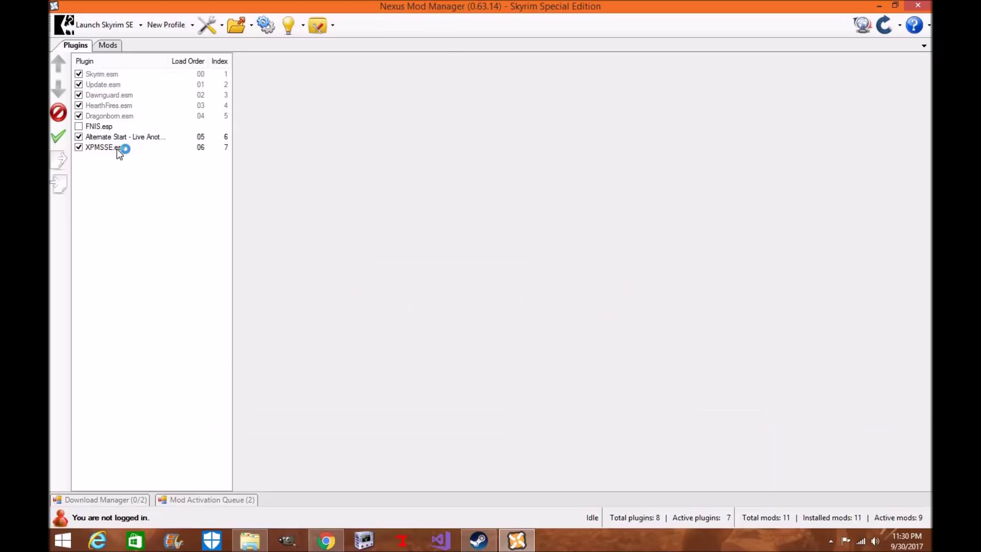
drag(109, 148, 107, 133)
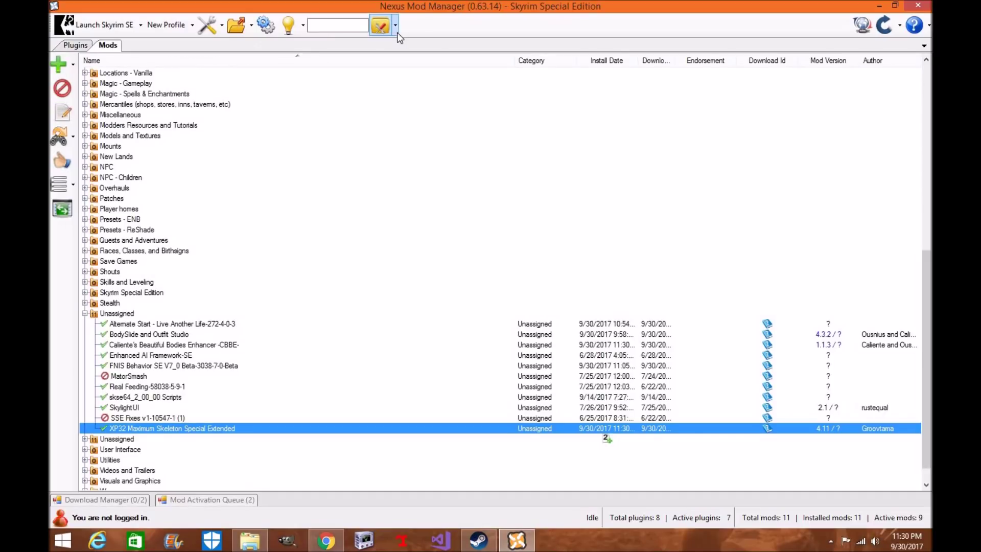
click(396, 30)
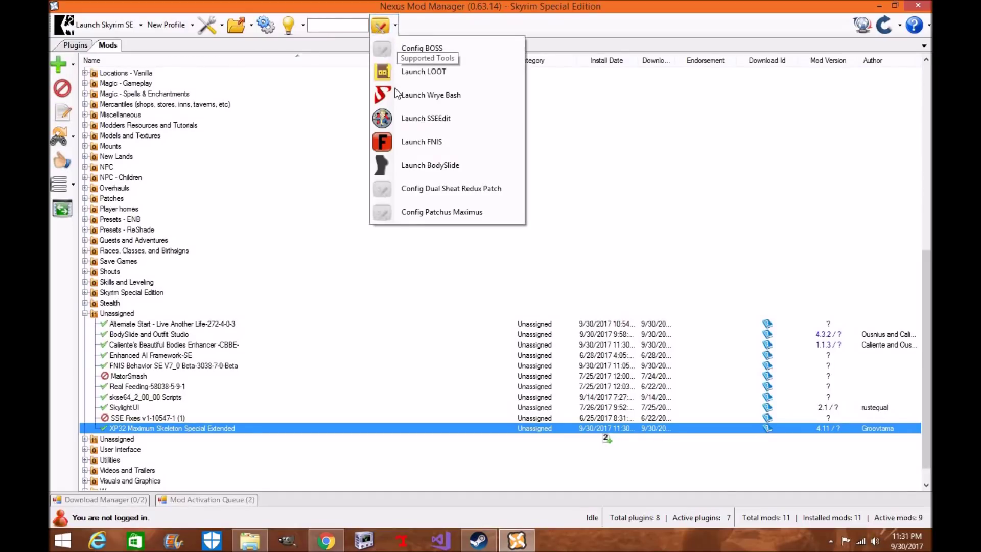
click(391, 161)
- Find and expand the Steam folder in the folder browser
scroll(573, 268, down, 5)
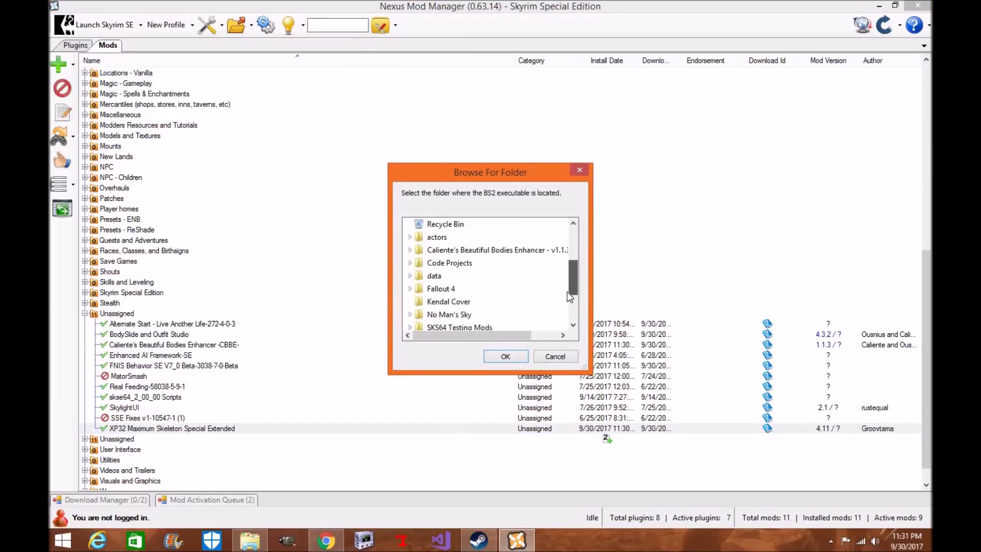
click(450, 263)
click(415, 275)
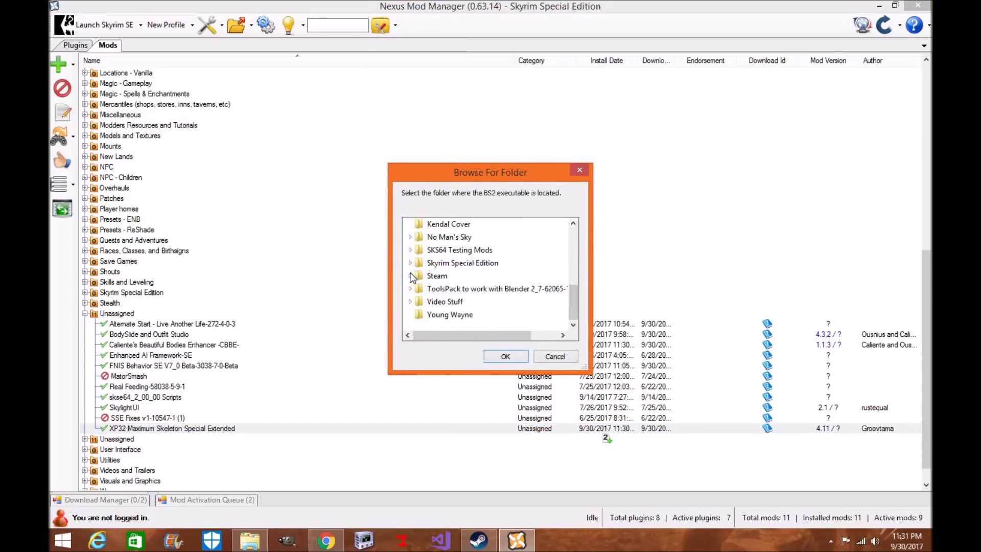
click(410, 275)
scroll(427, 264, down, 1)
scroll(427, 264, down, 7)
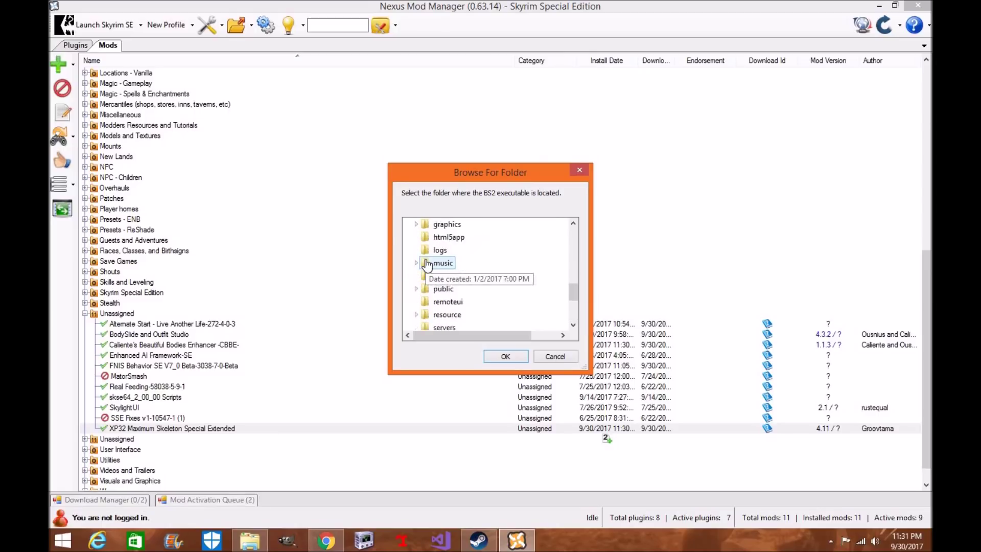
- Set steamapps\common\Skyrim Special Edition\Data\CalienteTools\BodySlide as BodySlide's location
double_click(447, 289)
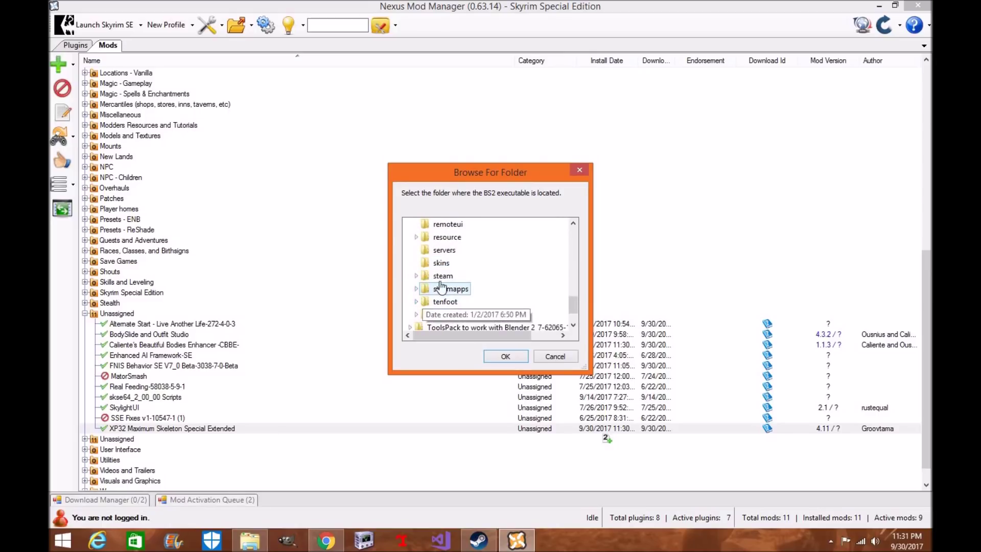
double_click(449, 268)
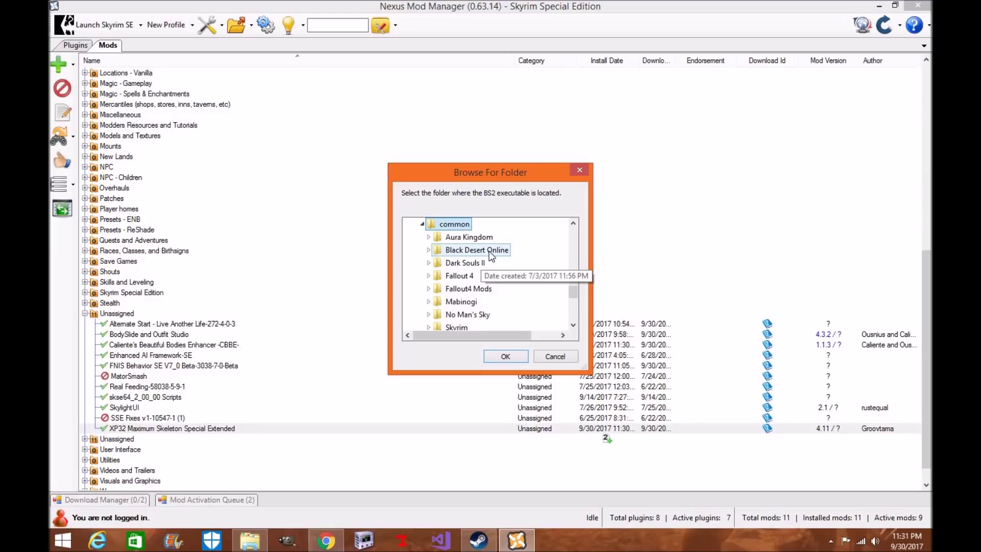
scroll(490, 256, down, 2)
double_click(498, 263)
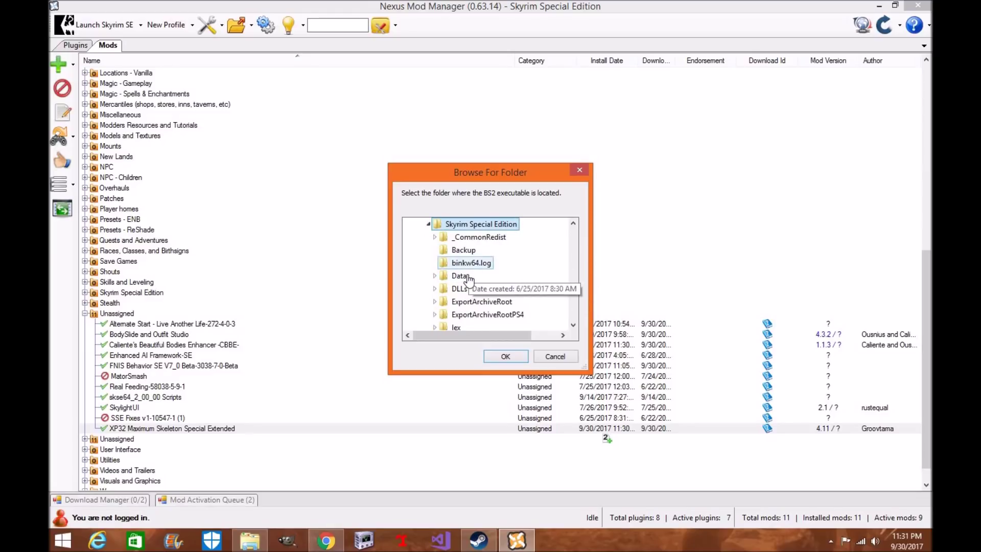
double_click(467, 278)
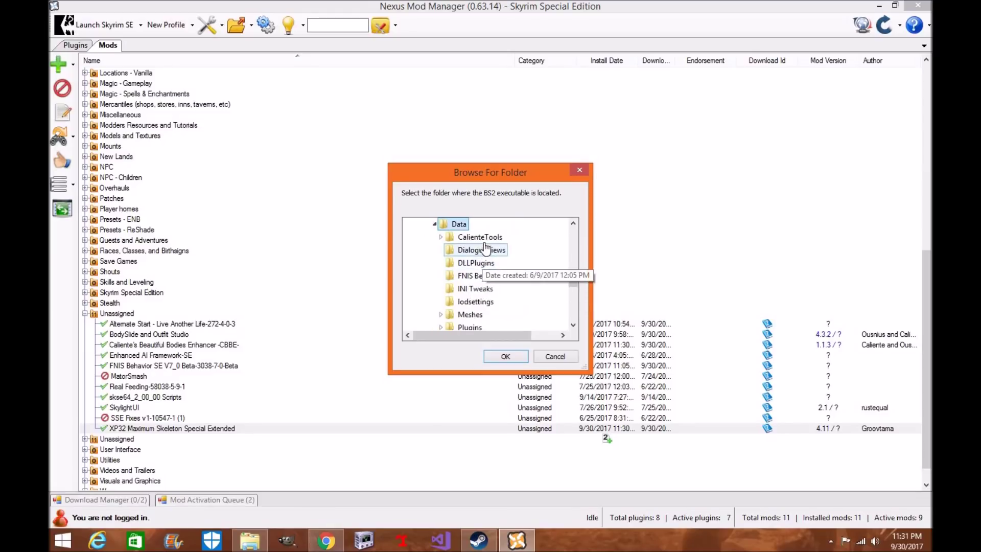
double_click(480, 237)
click(475, 329)
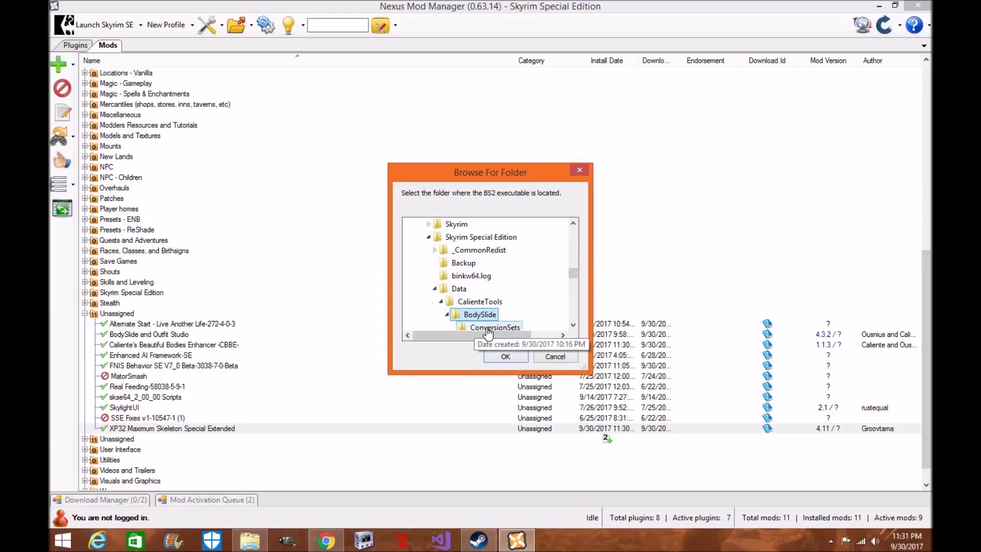
click(493, 358)
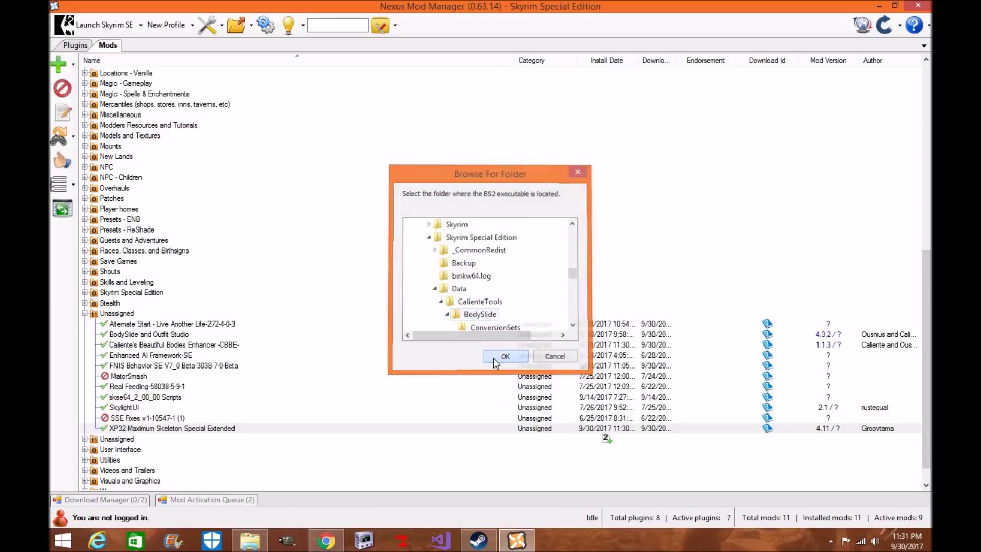
- Launch BodySlide, load the CBBE NeverNude body, and inspect it in the preview
click(396, 30)
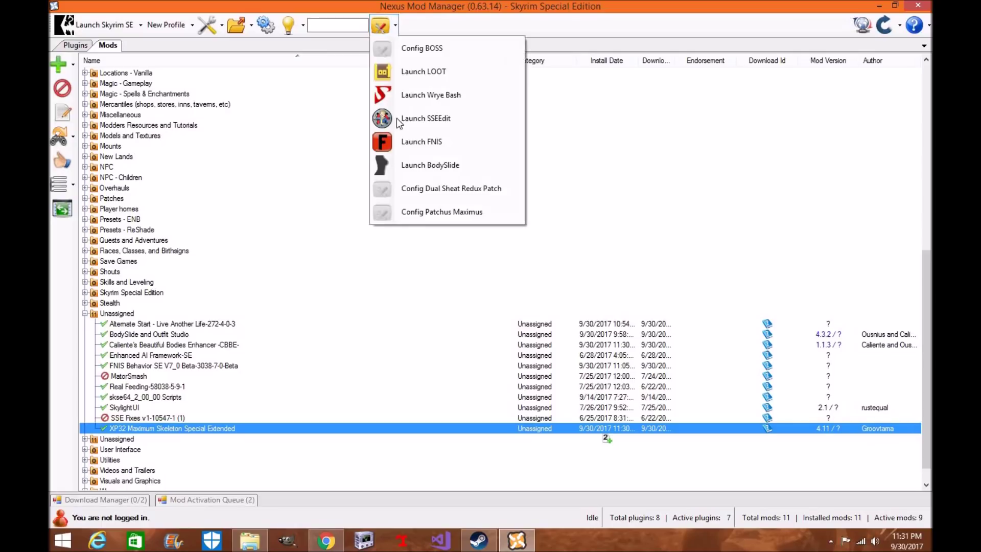
click(390, 168)
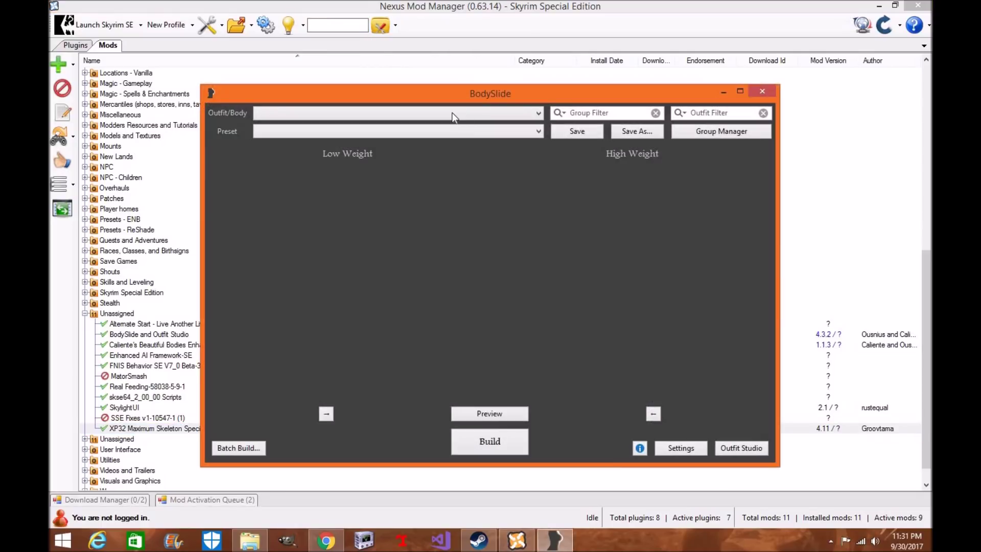
click(496, 114)
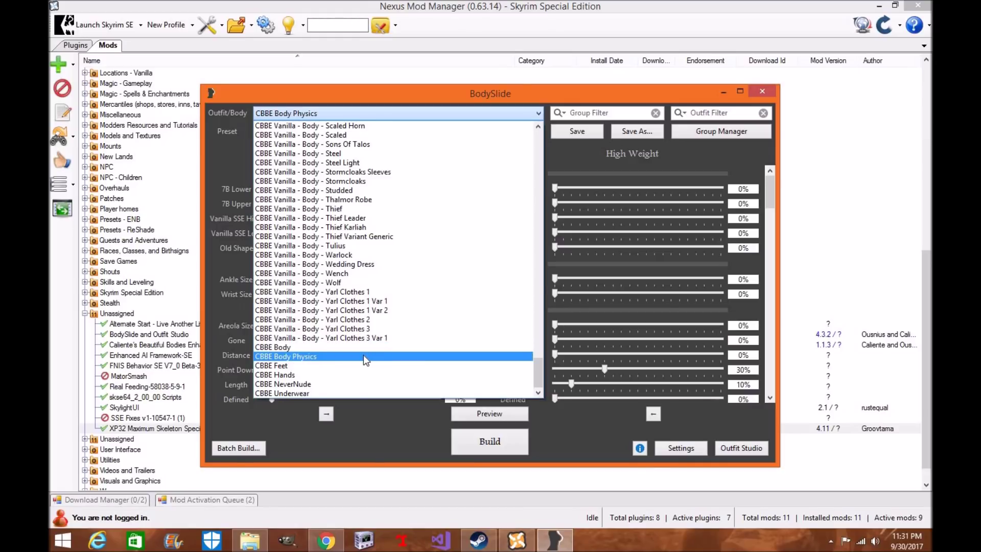
click(358, 383)
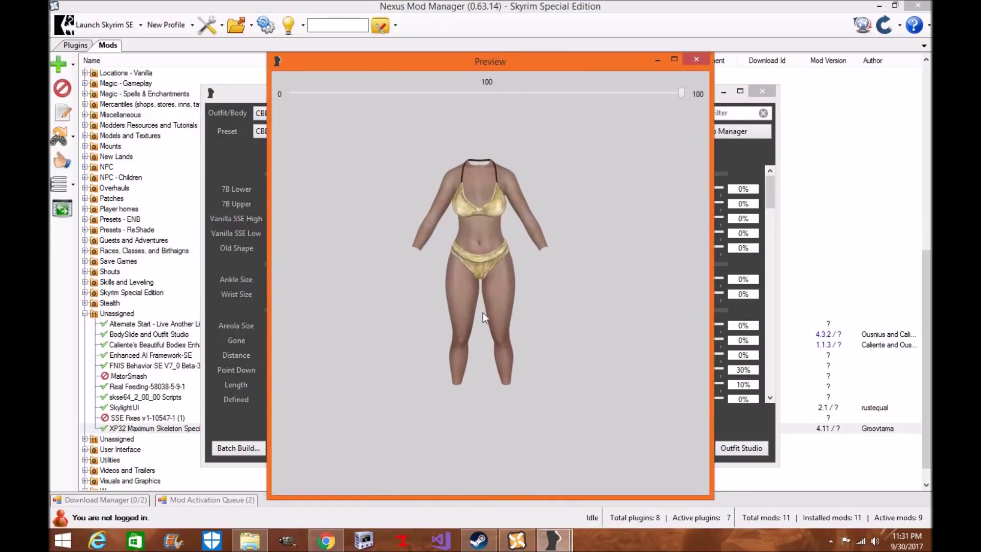
drag(483, 312, 507, 317)
click(698, 58)
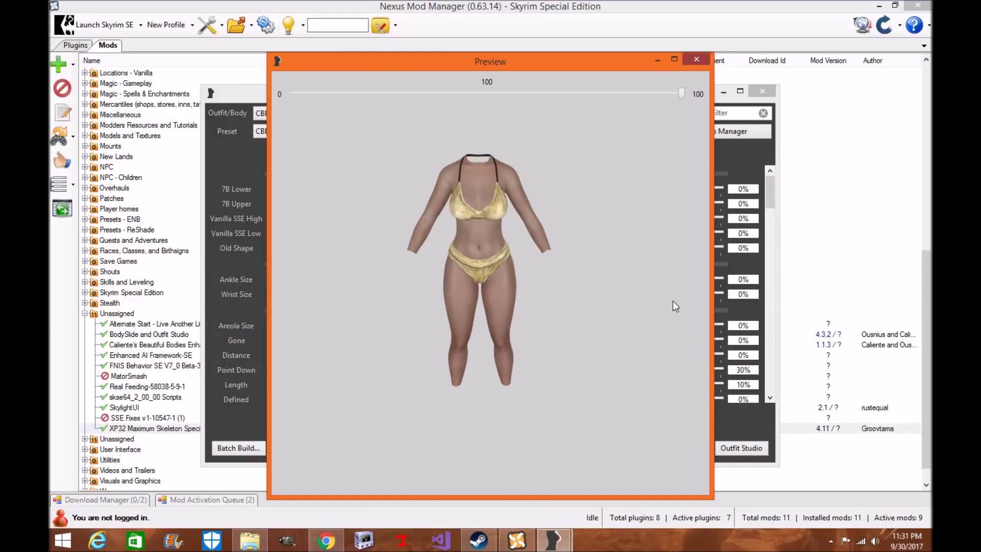
- Set High Weight Gone to 36% and Distance to 30%, then preview the updated body
click(615, 337)
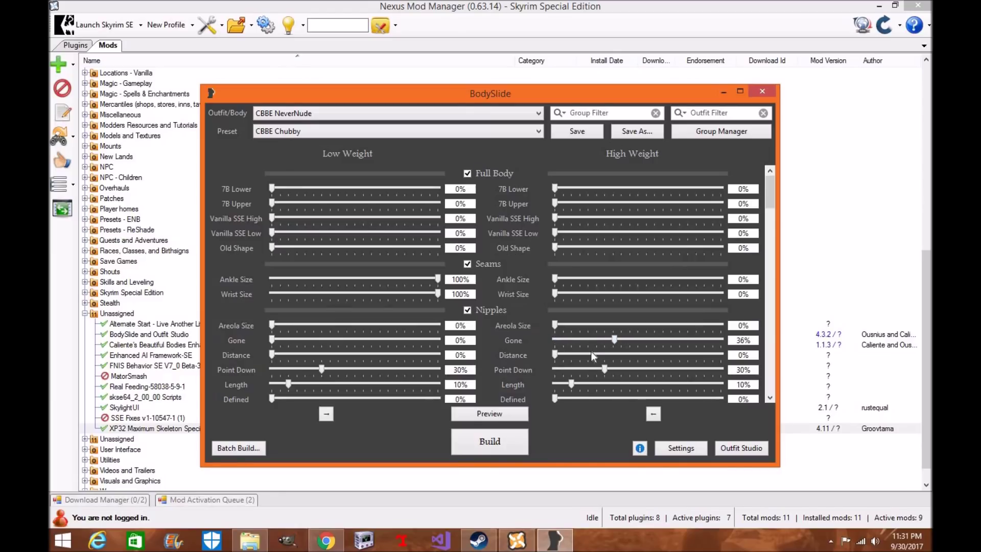
click(502, 414)
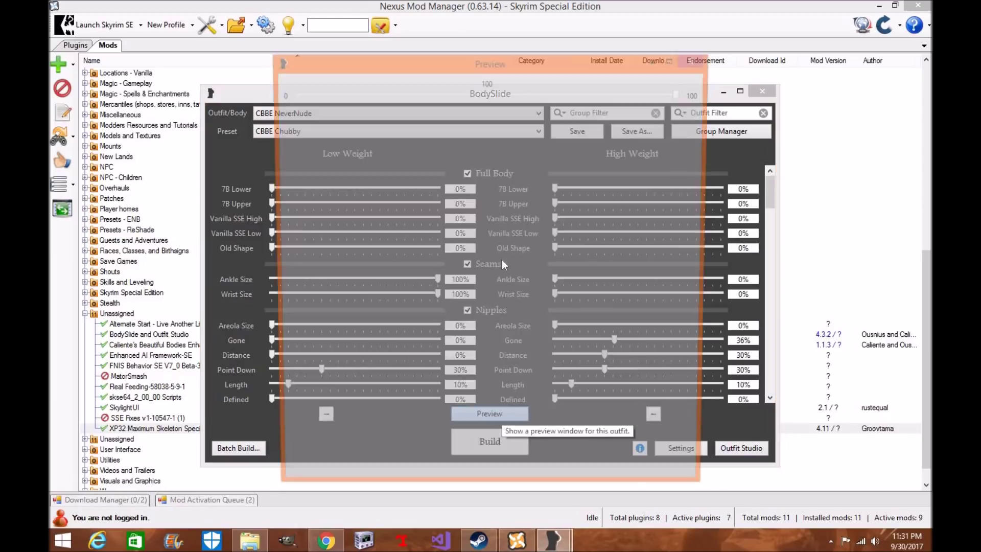
drag(483, 268, 511, 235)
click(697, 59)
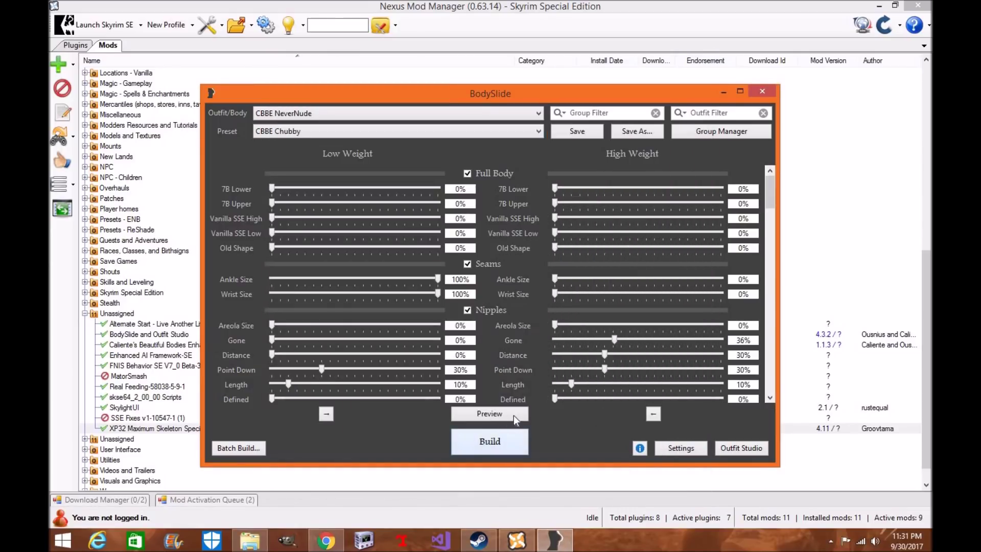
- Set BodySlide's game data path to a Desktop folder and close Settings
click(682, 446)
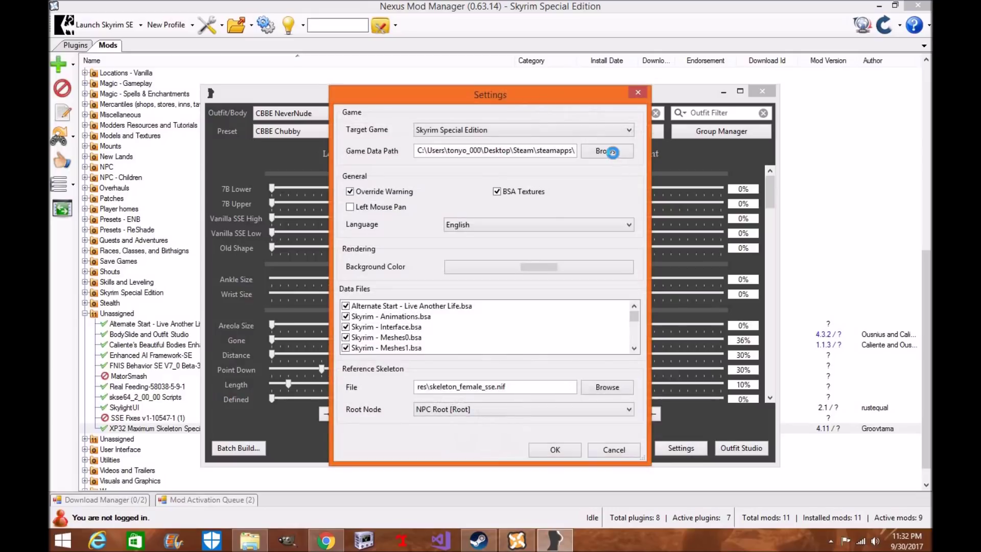
click(607, 150)
click(97, 188)
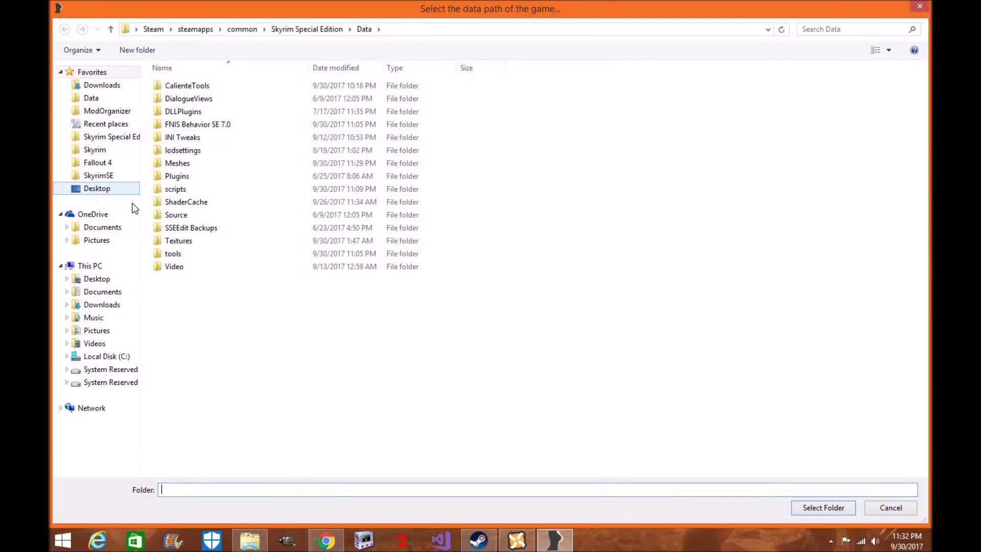
click(823, 509)
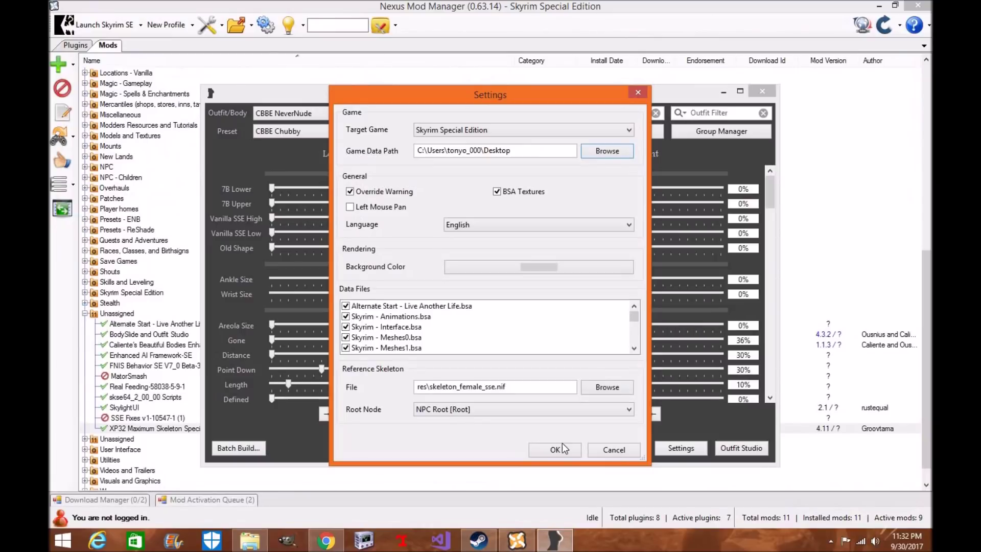
click(556, 443)
- Preview and zoom the CBBE NeverNude body, which shows missing No Image textures
click(509, 415)
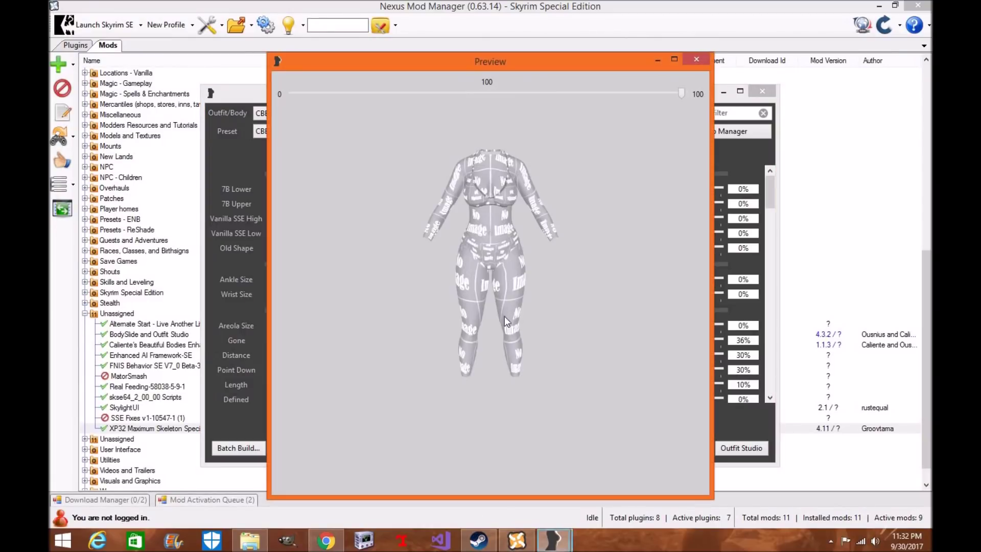
scroll(484, 321, up, 5)
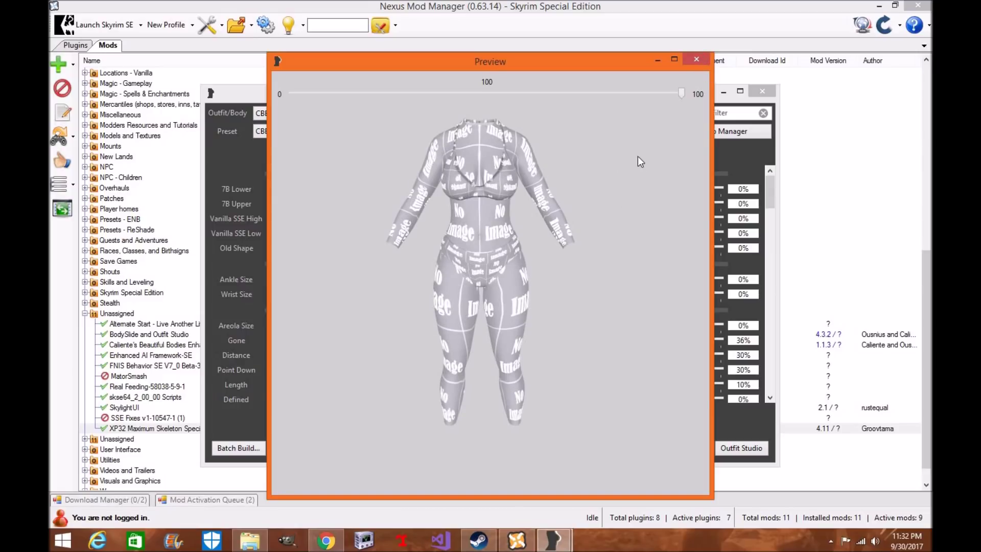
click(696, 60)
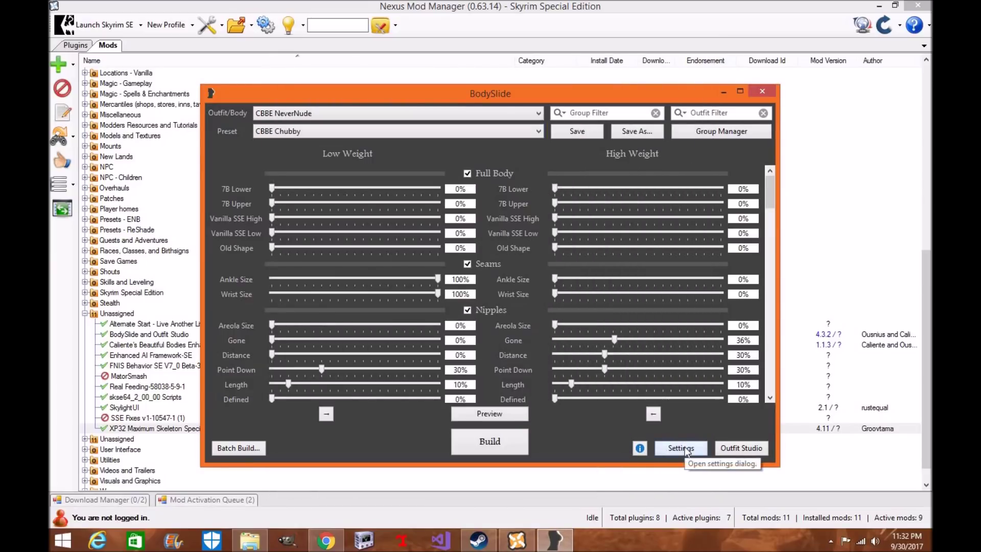
- Point Game Data Path at Steam\steamapps\common\Skyrim Special Edition\Data and save the settings
click(686, 449)
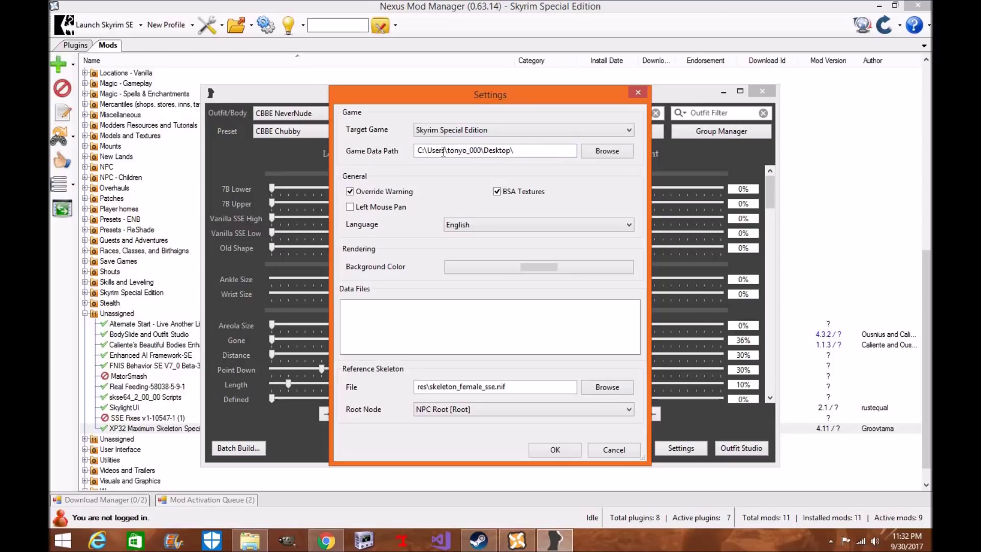
click(608, 151)
click(102, 189)
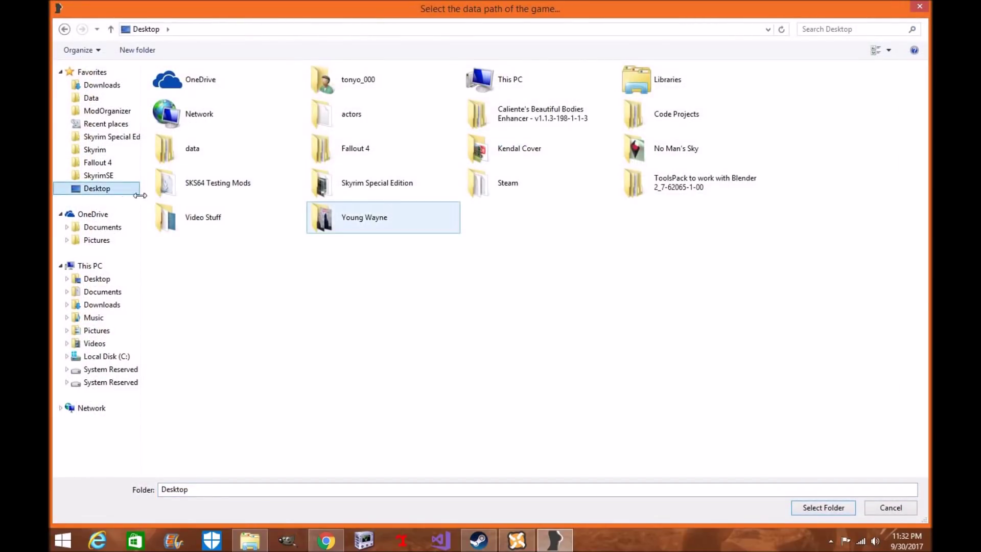
click(508, 186)
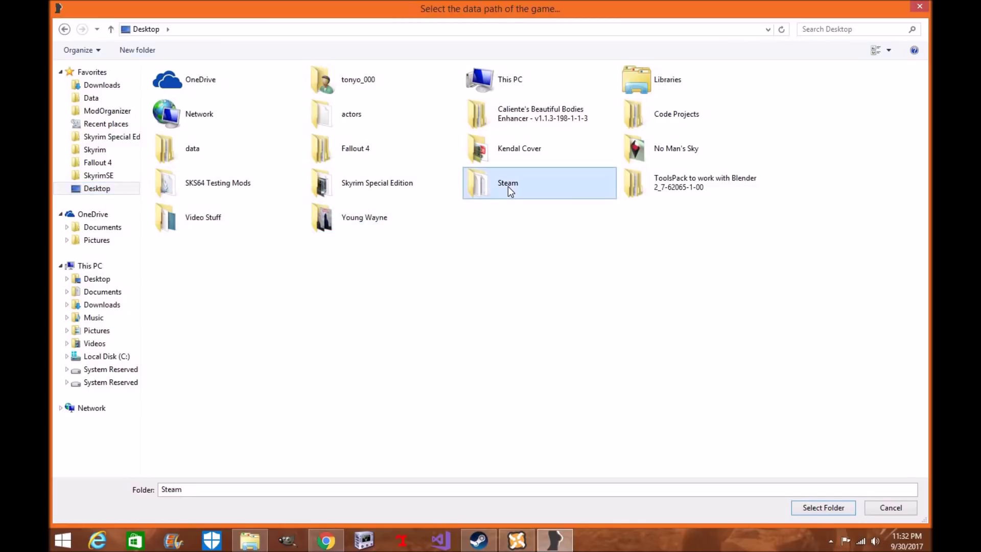
double_click(508, 186)
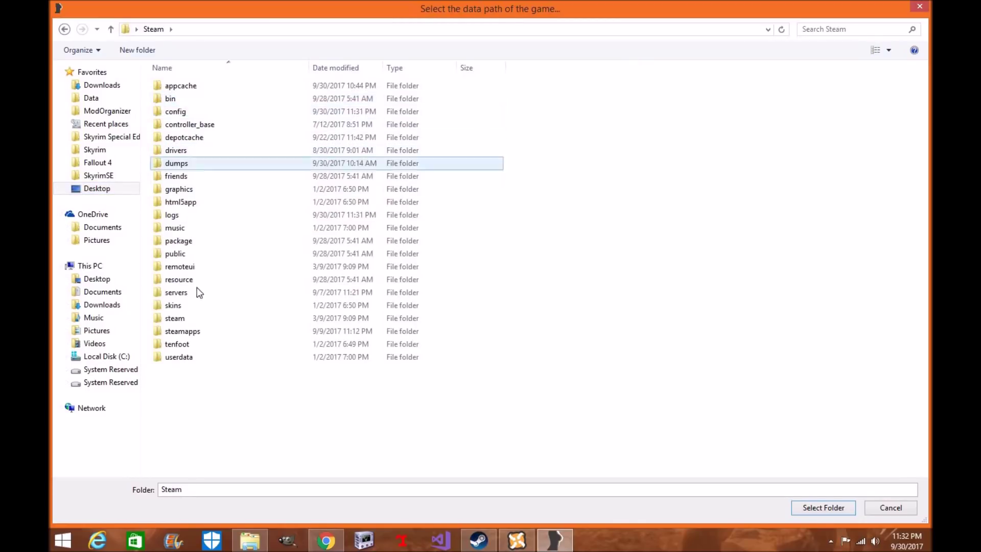
double_click(195, 332)
double_click(204, 85)
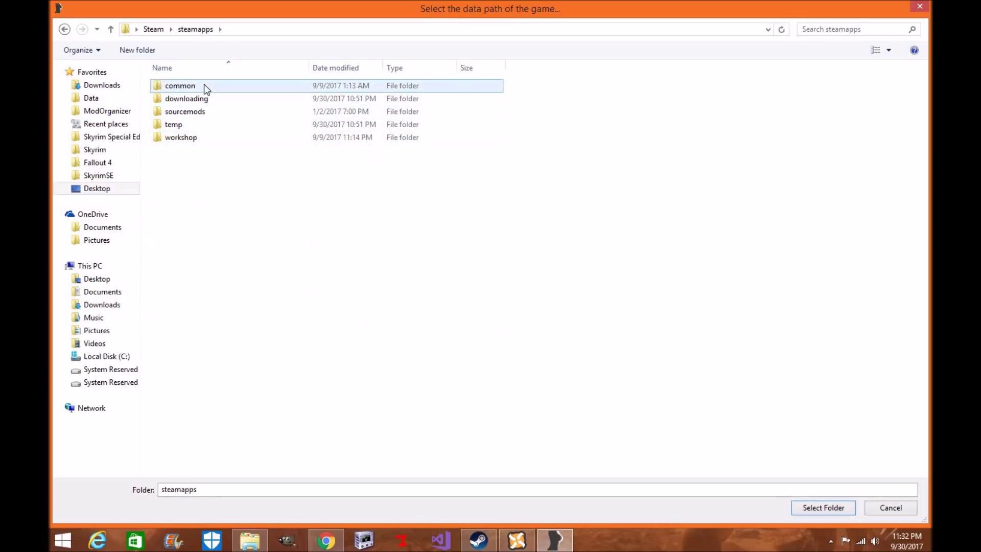
double_click(204, 189)
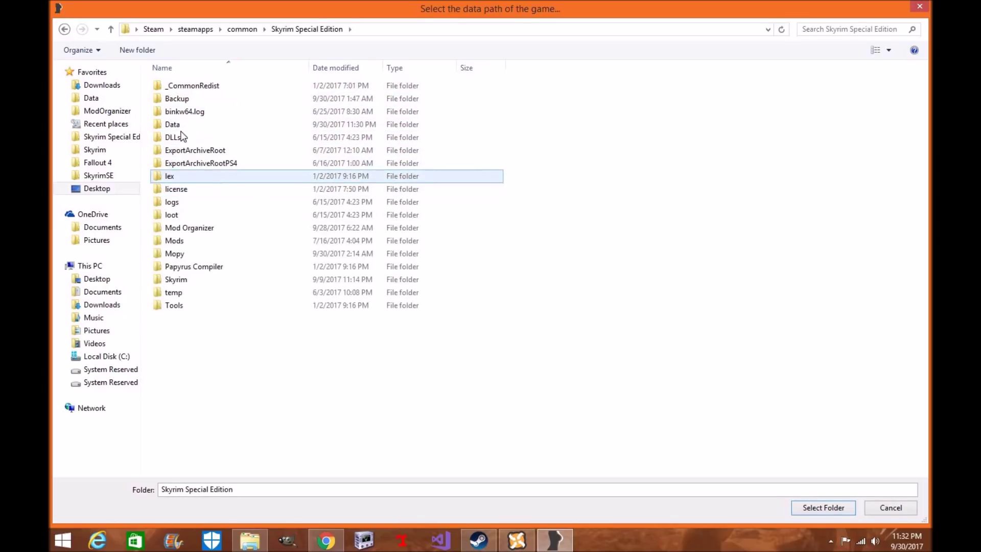
click(179, 125)
click(839, 508)
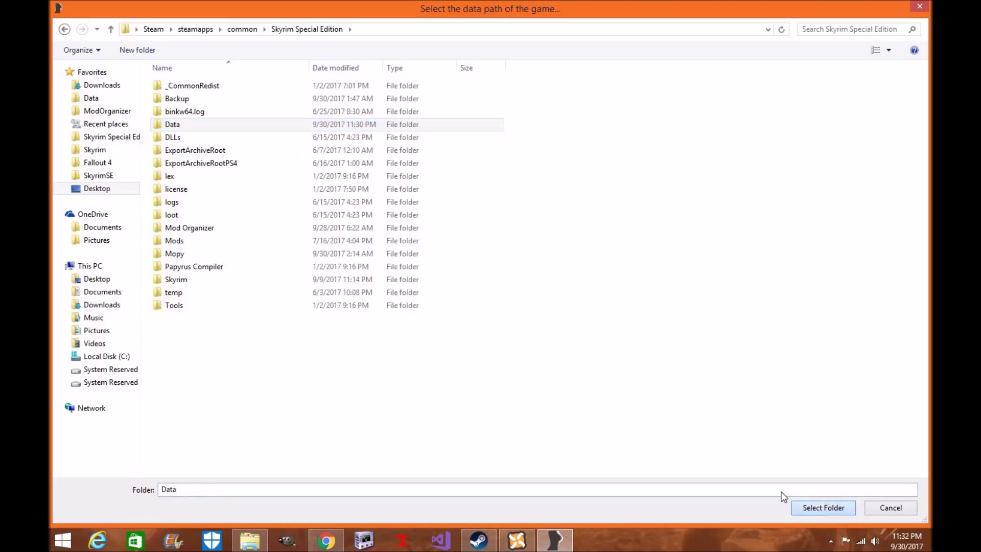
click(555, 449)
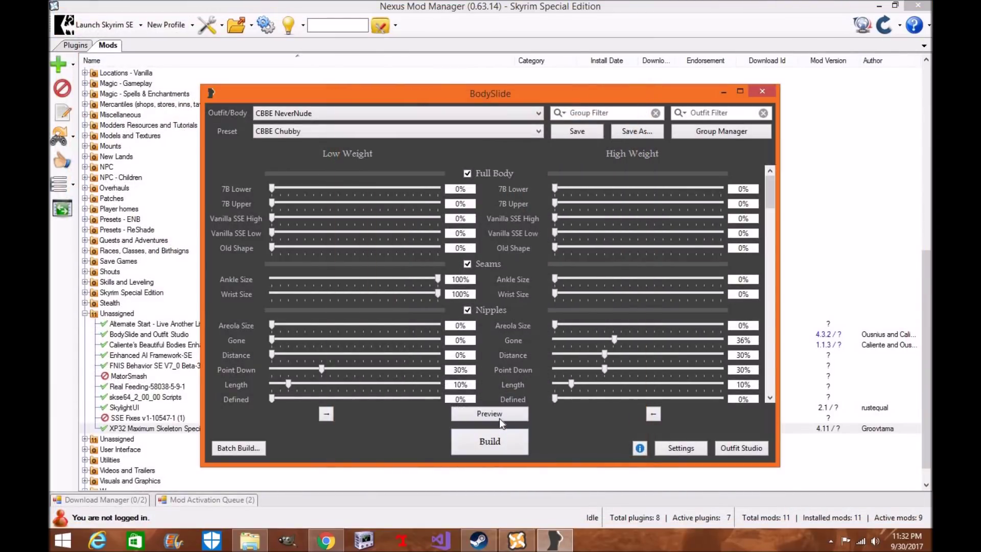
- Preview the CBBE NeverNude body from several angles, then build its meshes
click(501, 415)
mouse_move(487, 349)
mouse_down()
mouse_move(385, 332)
mouse_move(483, 335)
mouse_move(520, 350)
mouse_move(479, 351)
mouse_move(501, 354)
mouse_up()
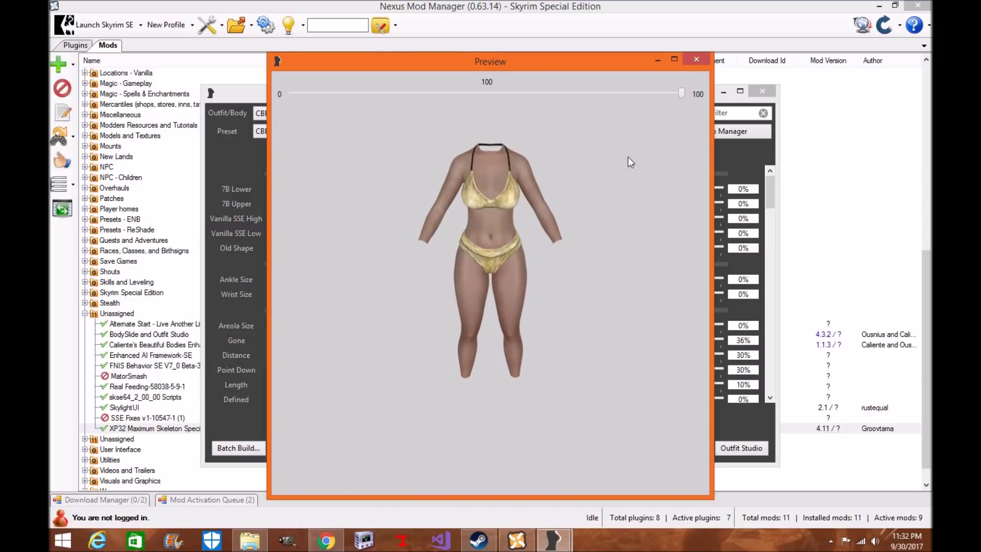
click(697, 62)
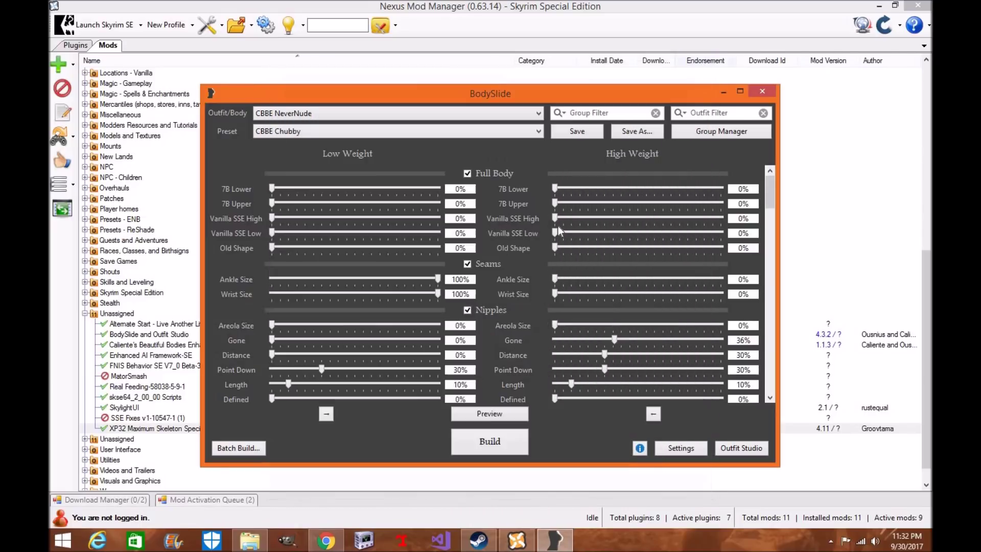
click(501, 446)
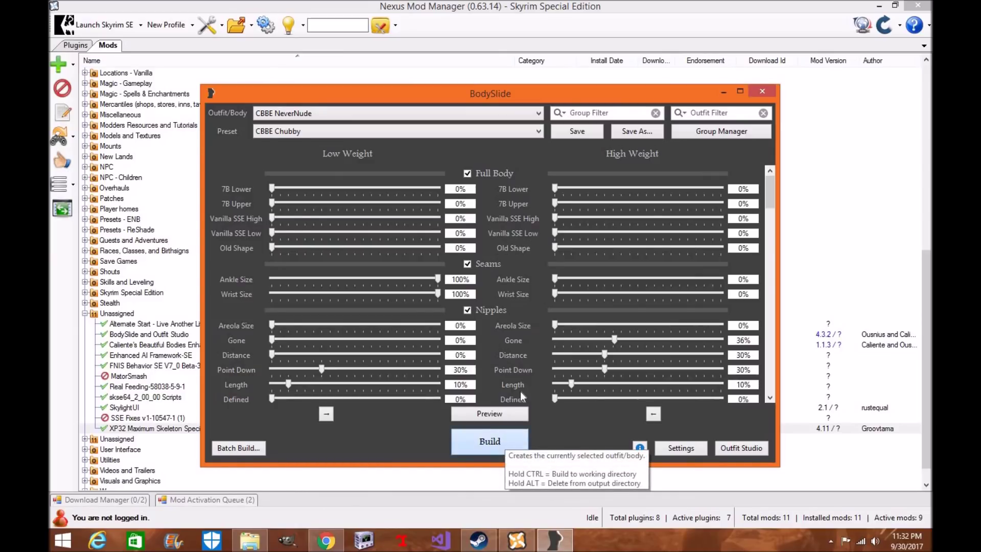
click(621, 293)
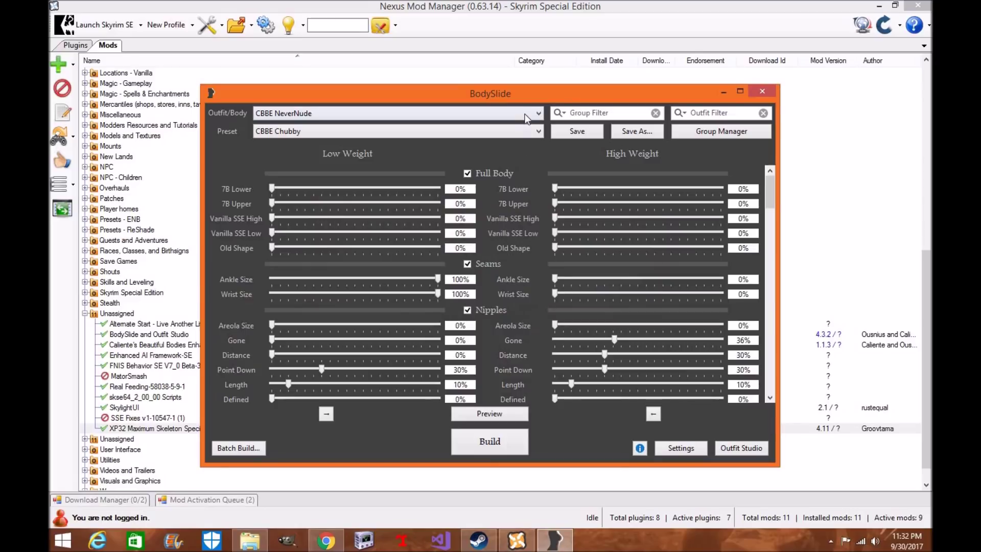
- Switch to the CBBE Hands outfit, check its preview, and build it
click(527, 115)
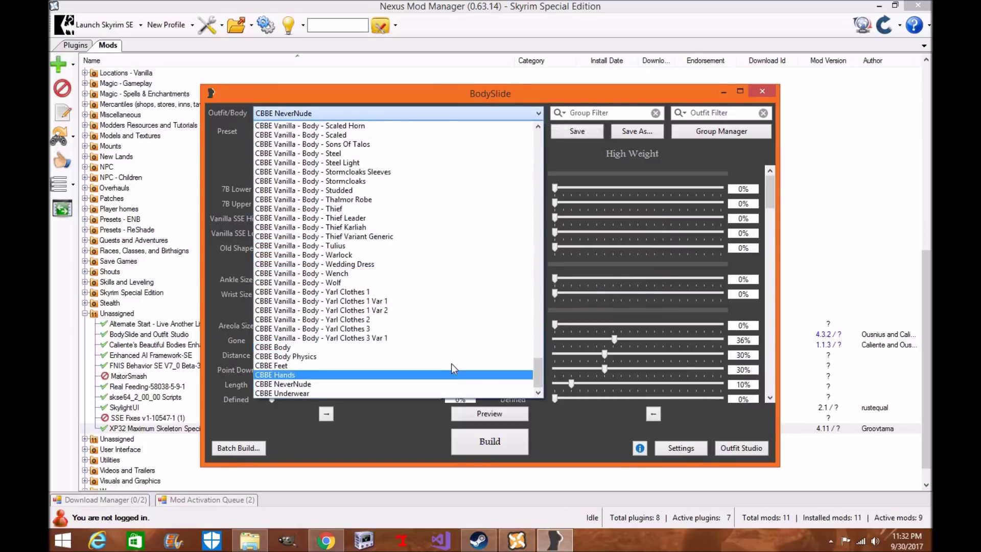
click(449, 373)
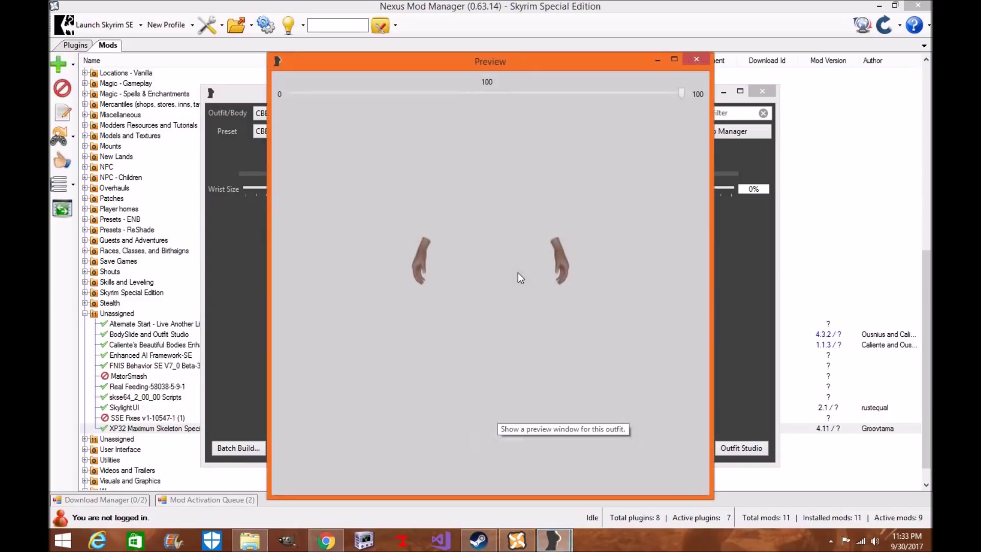
click(697, 60)
click(491, 441)
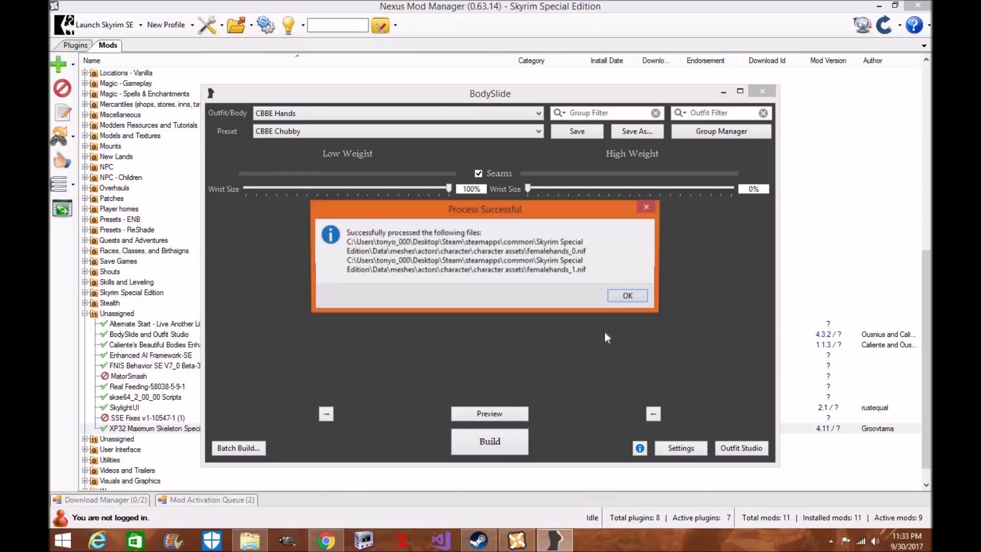
click(628, 296)
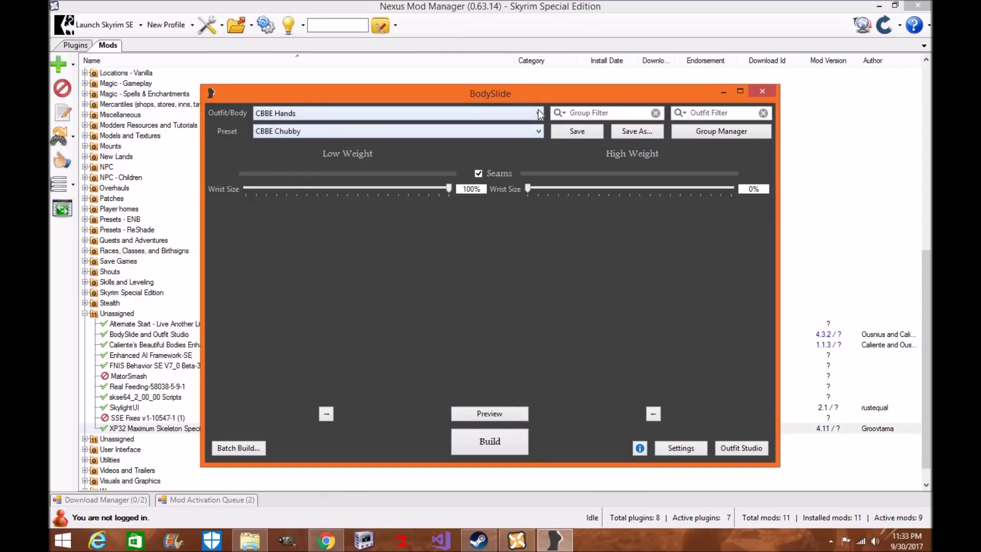
- Preview and build CBBE Feet, leaving it as the loaded outfit
click(540, 114)
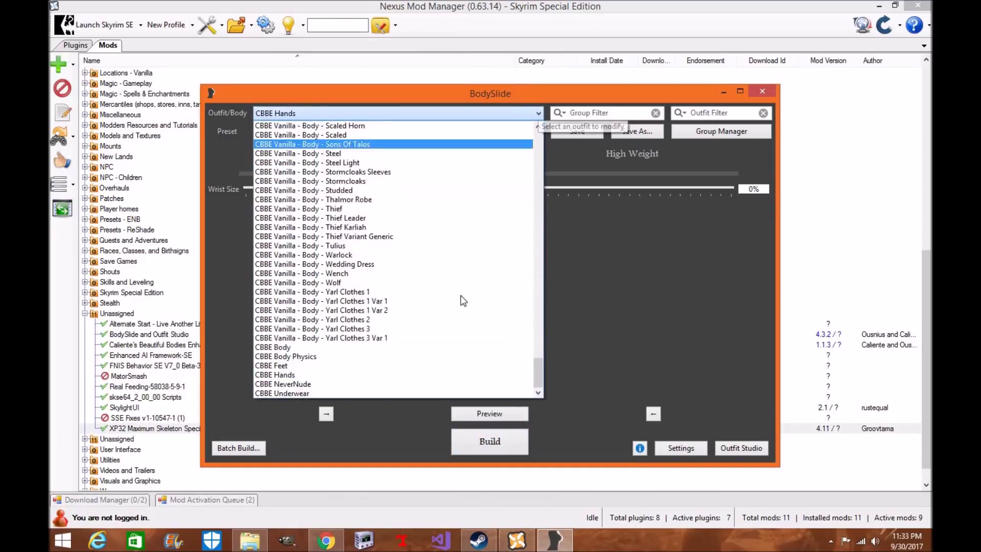
click(437, 364)
click(507, 418)
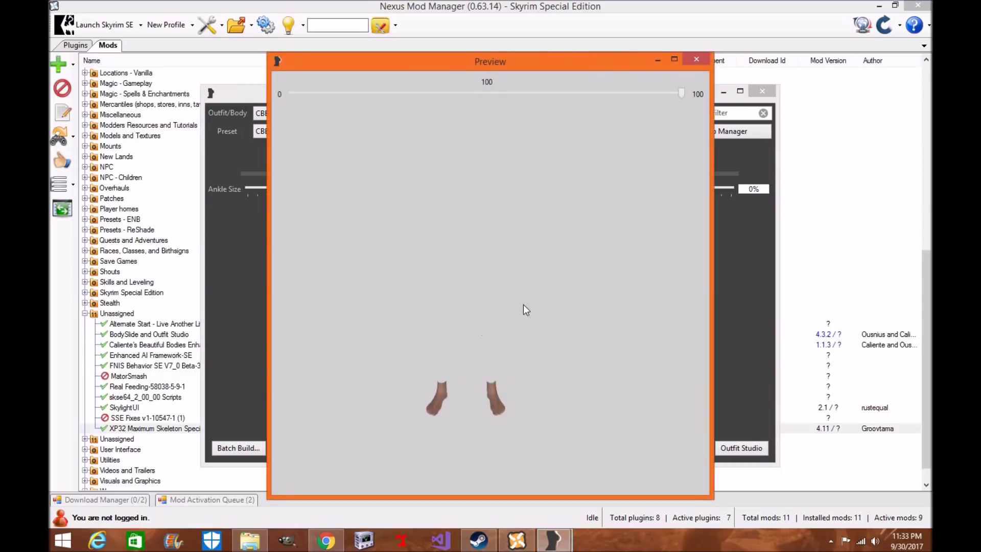
click(695, 64)
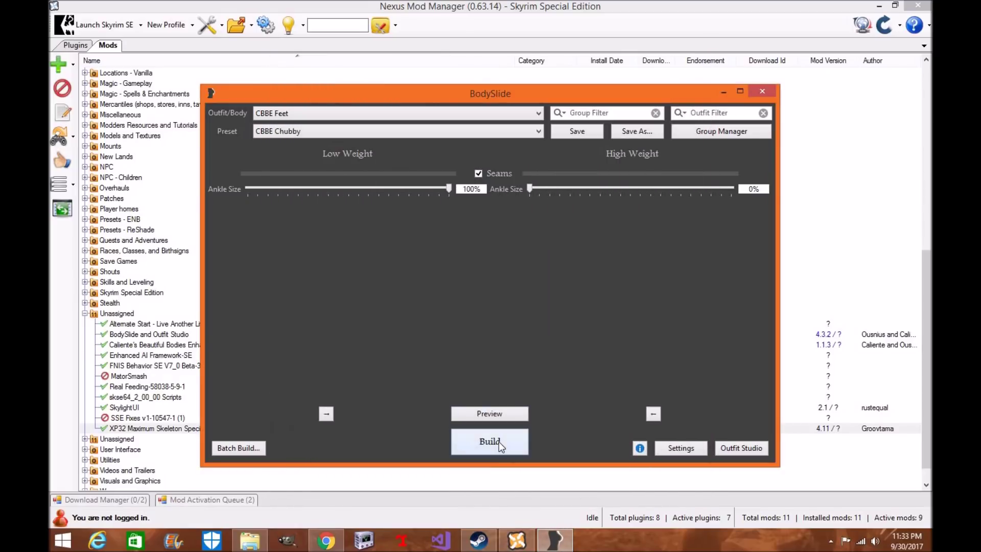
click(498, 441)
click(627, 297)
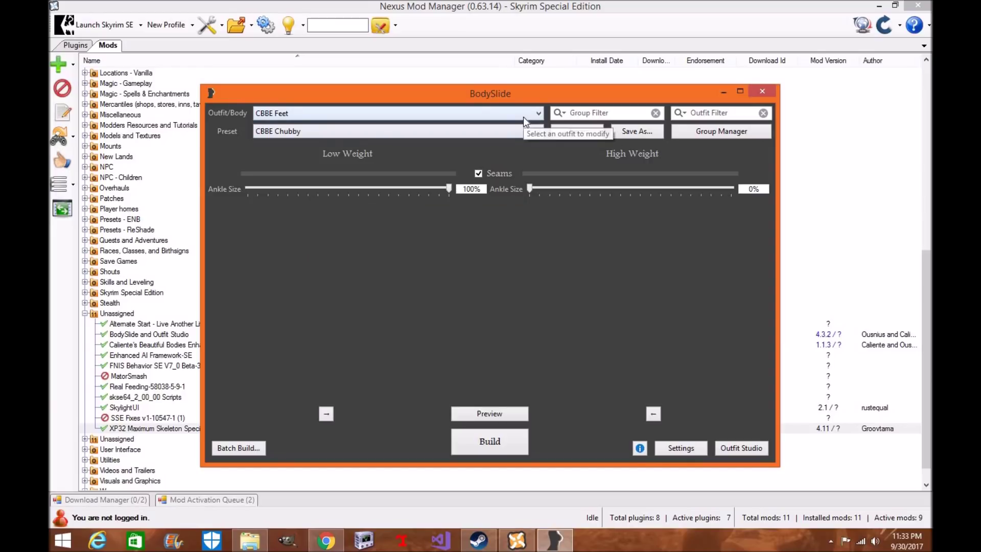
click(428, 111)
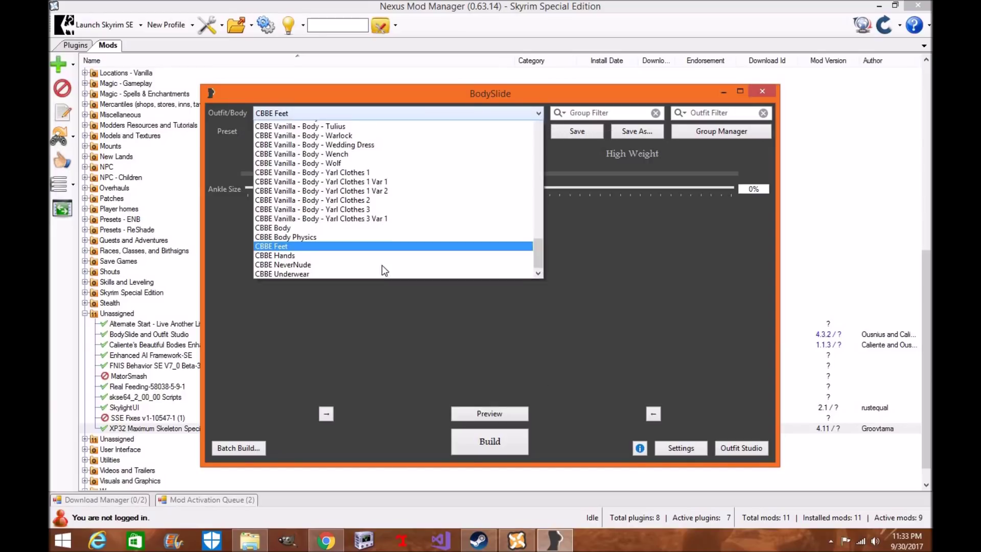
scroll(382, 265, up, 15)
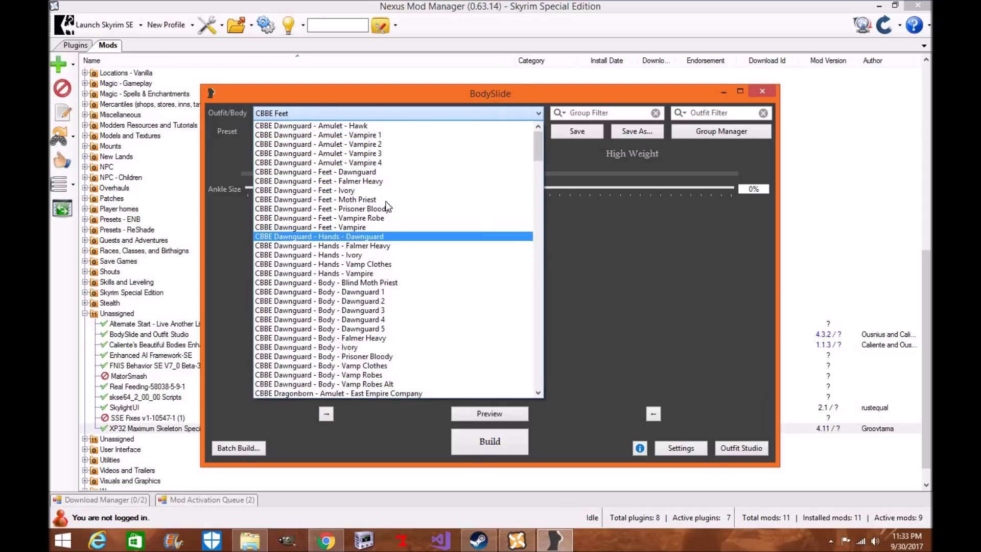
click(578, 228)
click(227, 448)
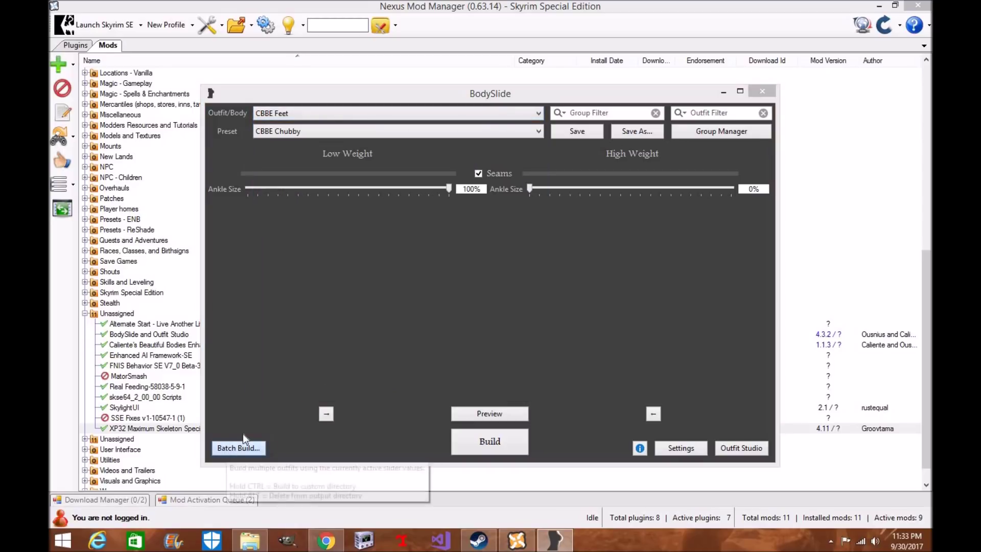
- Untick CBBE Body Physics and the other standalone body sets in the batch build list
scroll(344, 300, down, 5)
scroll(344, 300, down, 10)
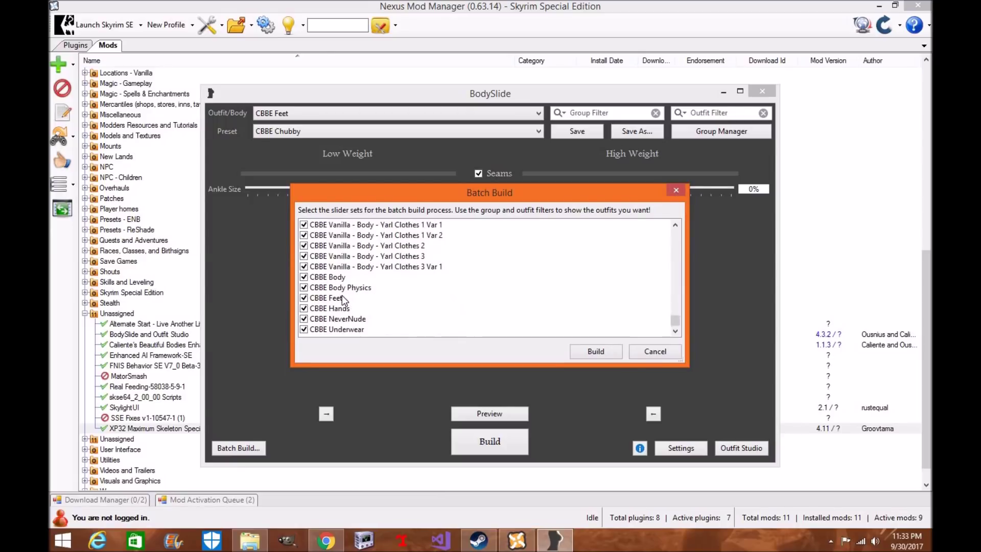
click(304, 292)
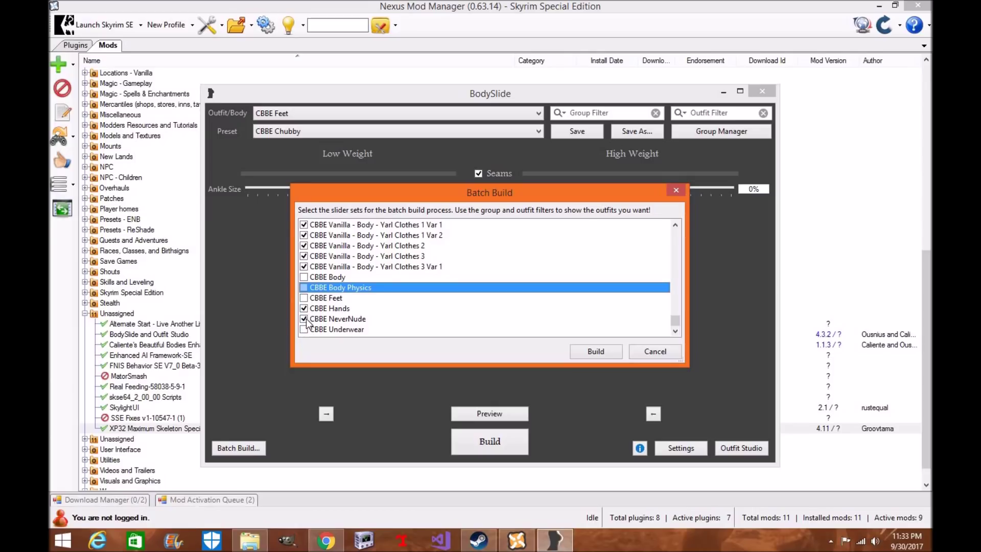
scroll(356, 259, up, 15)
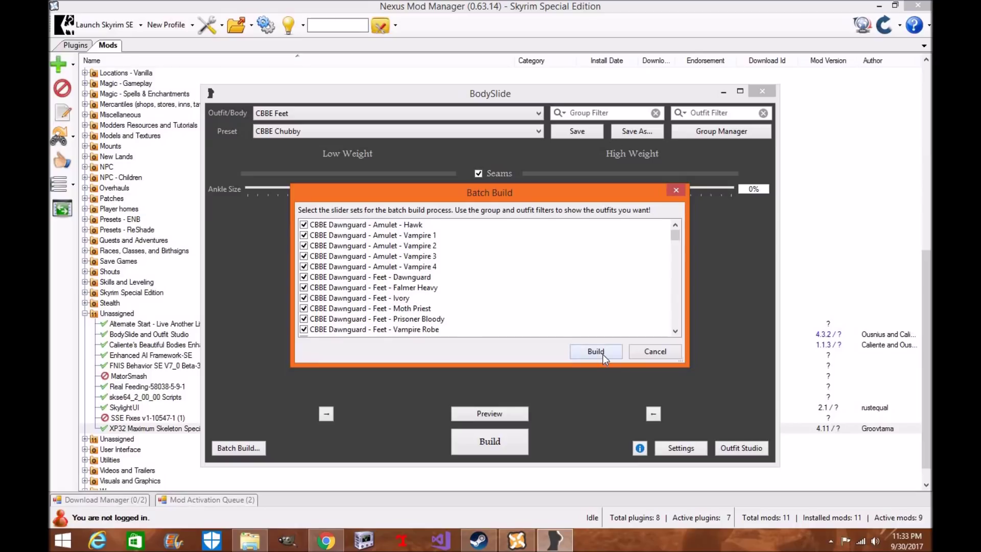
scroll(437, 288, down, 15)
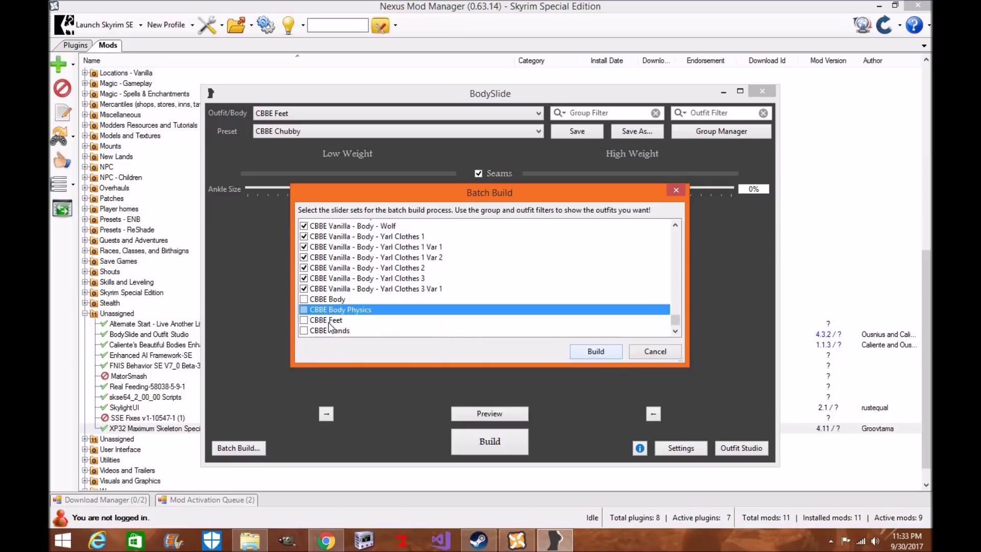
scroll(428, 266, up, 15)
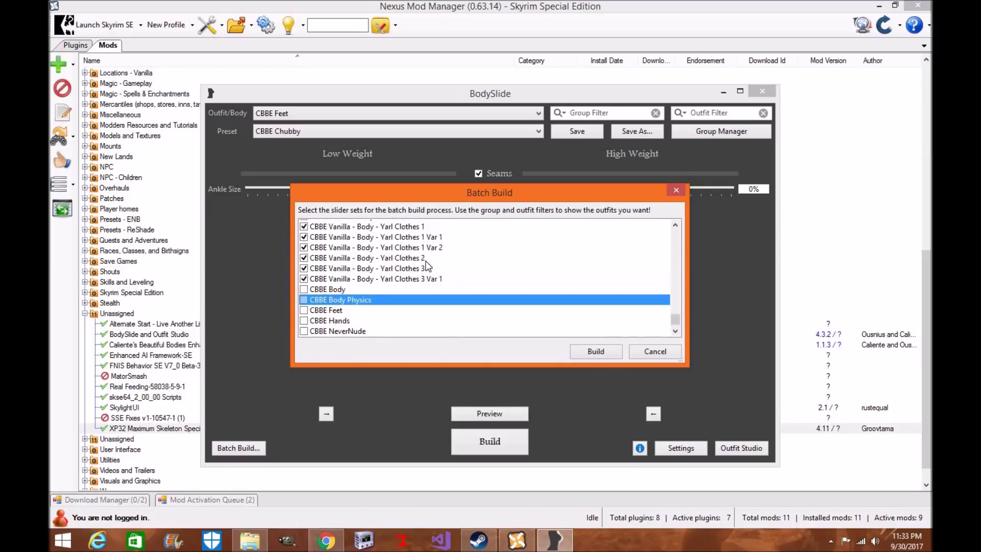
scroll(406, 301, down, 10)
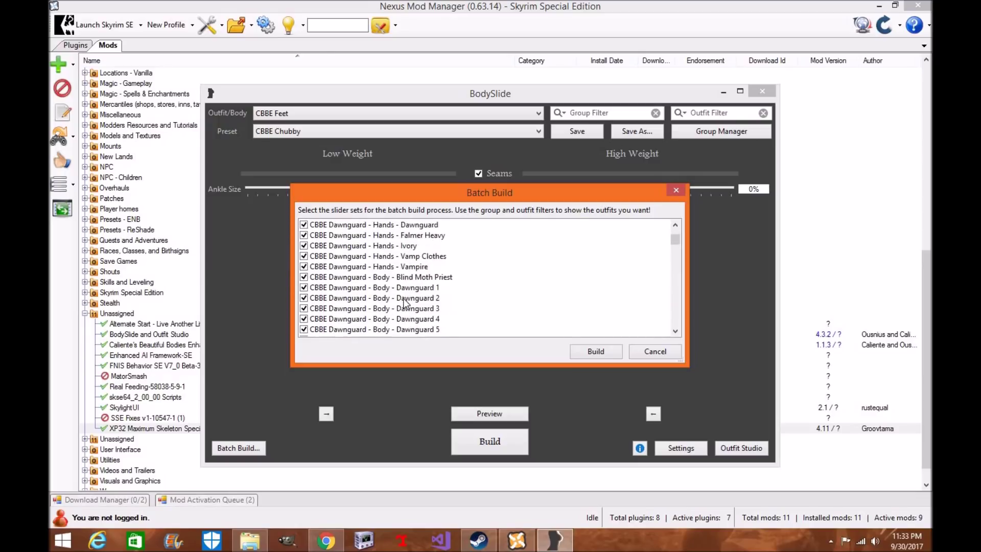
scroll(409, 301, up, 10)
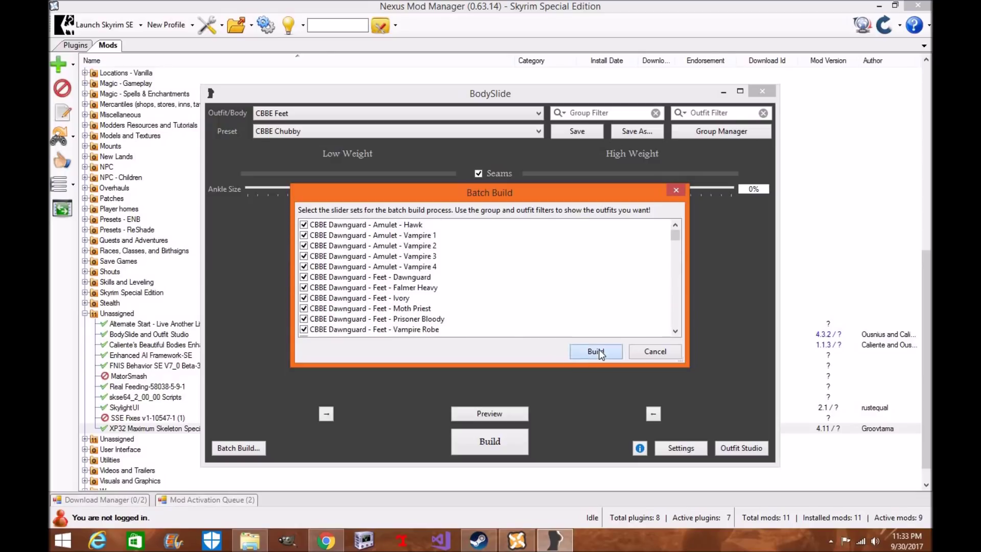
- Batch-build the remaining CBBE outfit sets, acknowledge completion, and close BodySlide
click(596, 352)
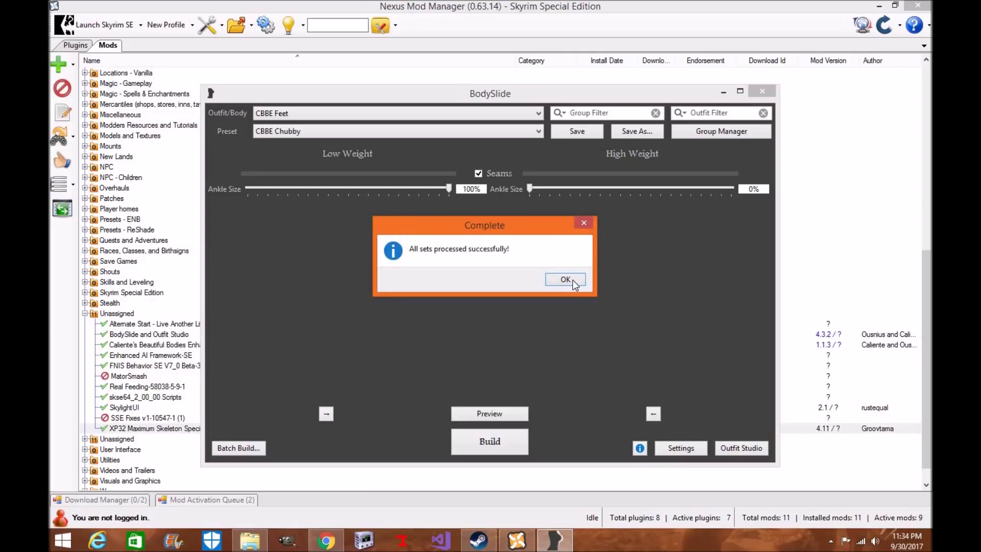
click(573, 283)
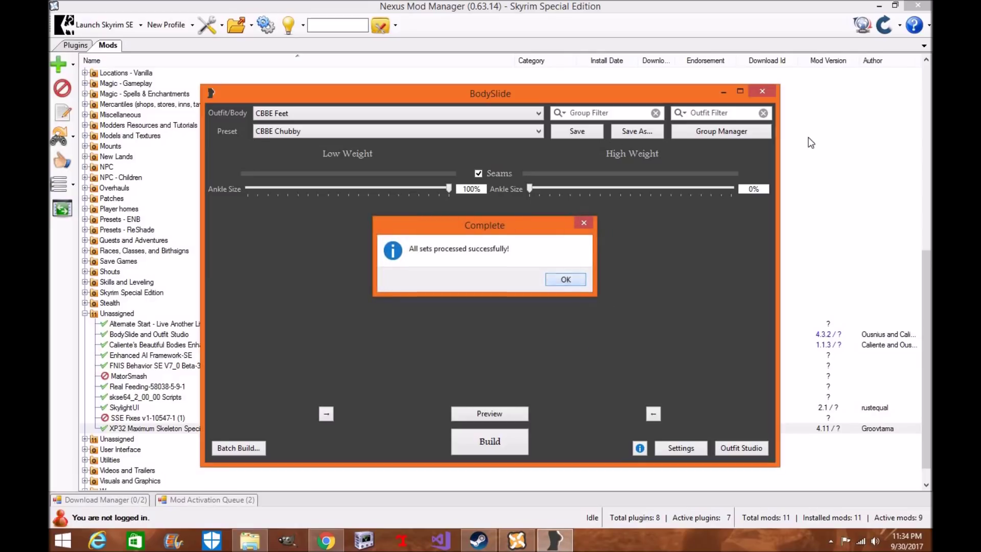
click(763, 94)
click(74, 45)
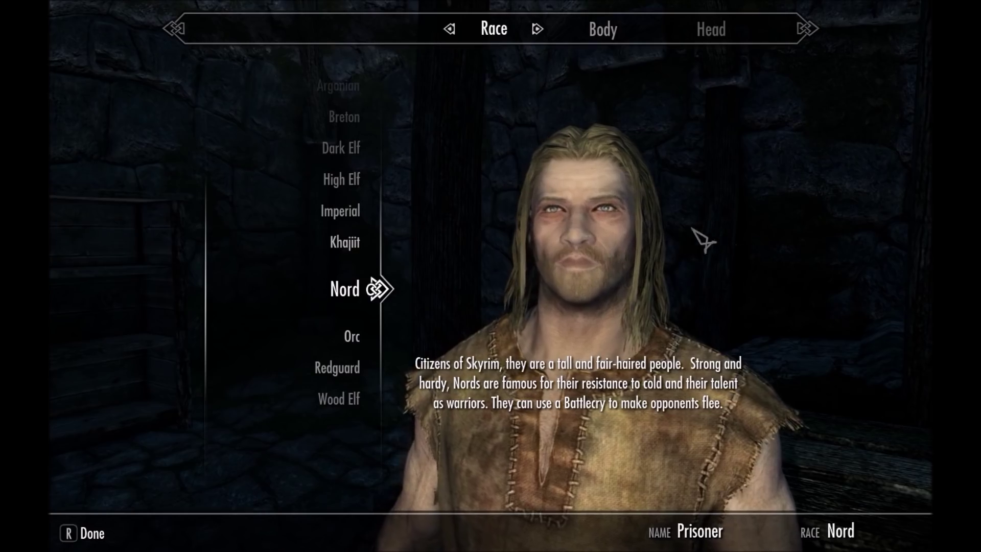
- Make the Nord female, raise her weight nearly to maximum, and shift her skin tone
click(588, 32)
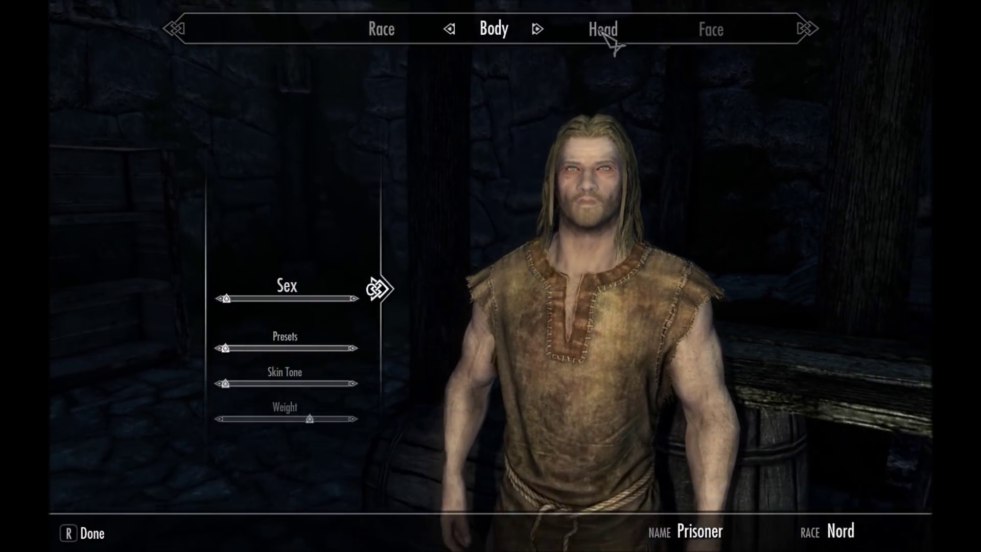
click(348, 299)
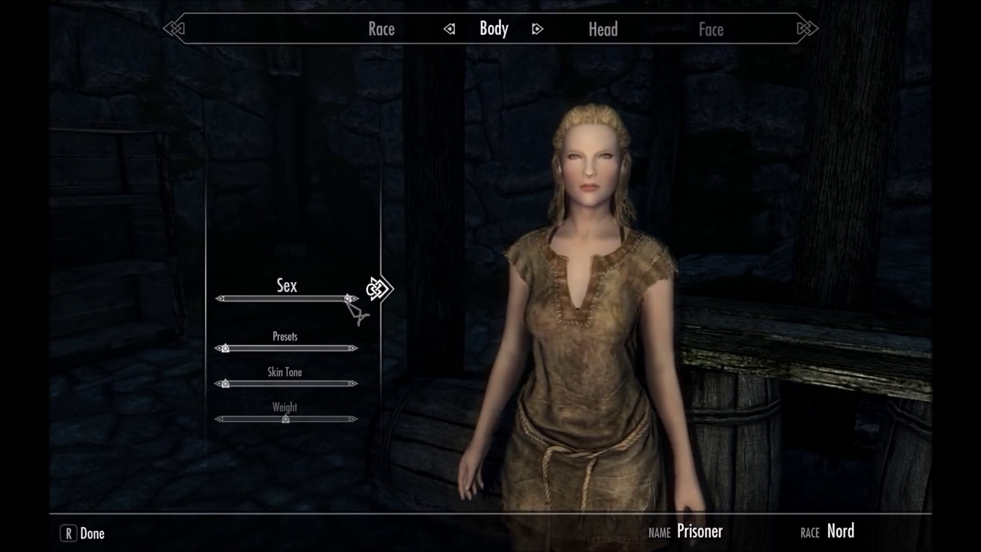
mouse_move(310, 418)
mouse_down()
mouse_move(345, 418)
mouse_move(204, 422)
mouse_move(338, 419)
mouse_move(263, 420)
mouse_move(322, 419)
mouse_up()
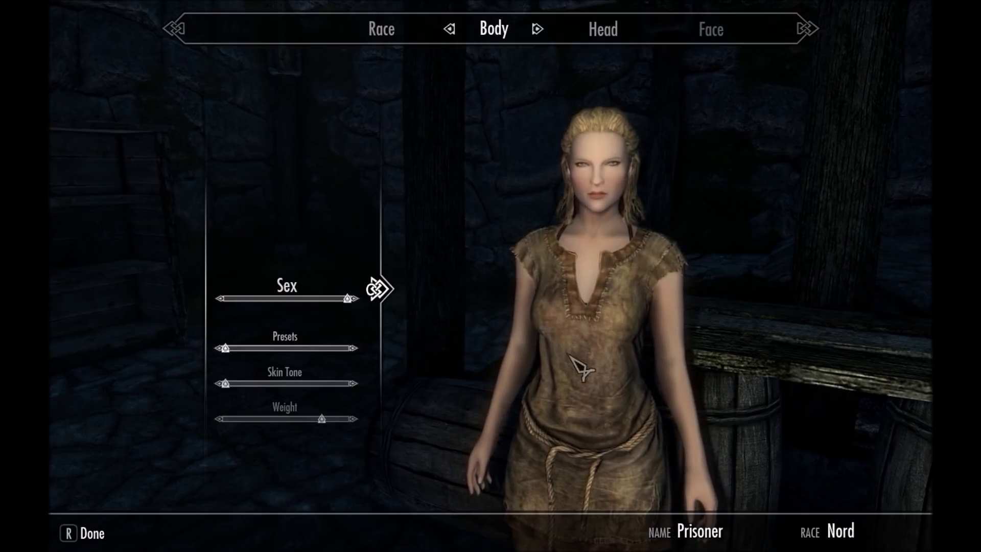
mouse_move(264, 383)
mouse_down()
mouse_move(331, 382)
mouse_move(230, 382)
mouse_move(350, 382)
mouse_move(252, 384)
mouse_up()
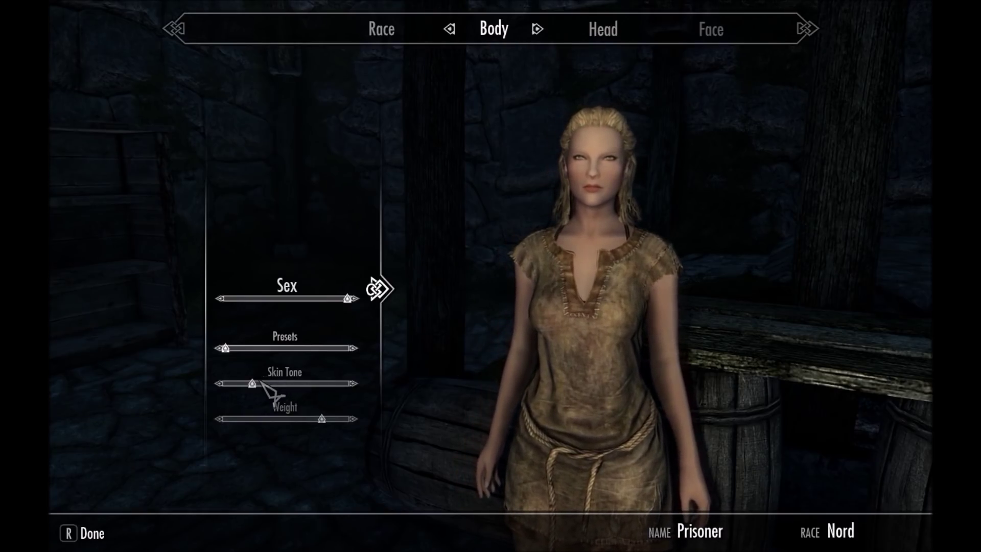
mouse_move(252, 383)
mouse_down()
mouse_move(343, 383)
mouse_move(225, 388)
mouse_move(347, 386)
mouse_move(254, 394)
mouse_up()
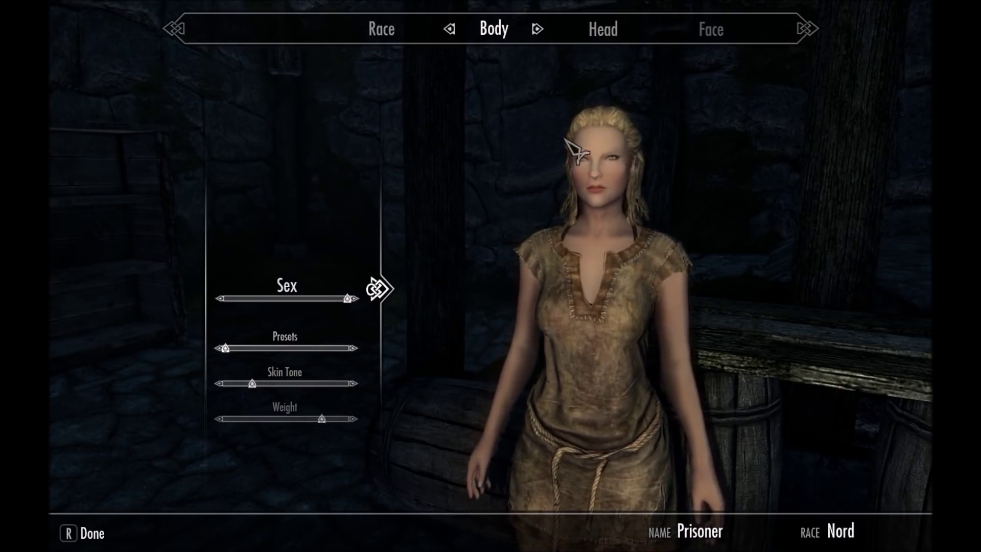
- Finish character creation and name the character 'testa'
key(r)
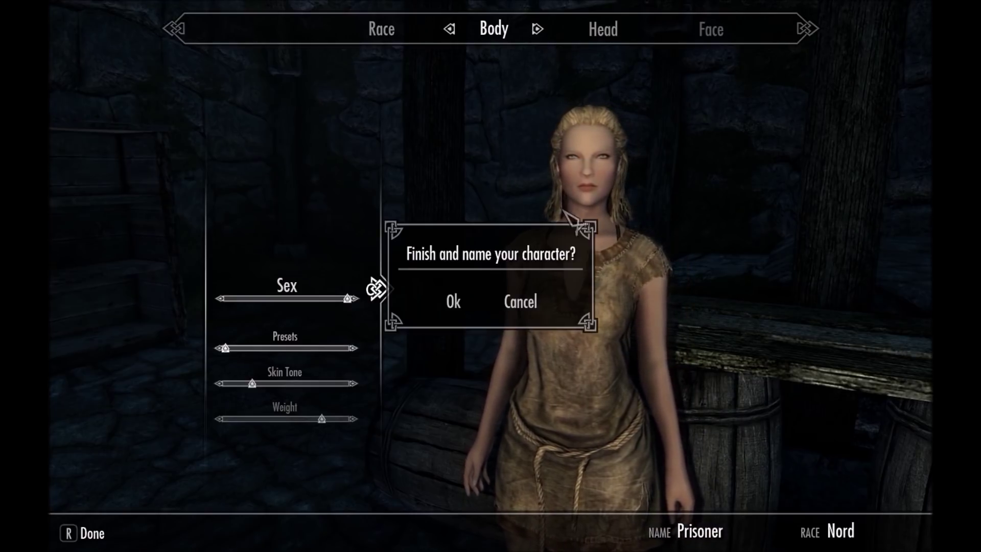
click(452, 300)
text(testal)
key(BackSpace)
key(Return)
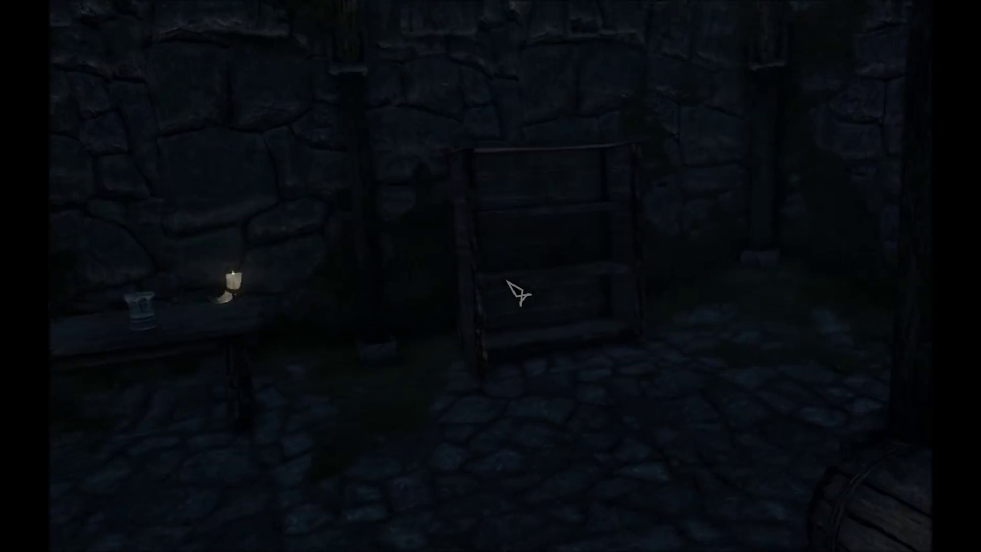
- In third person, walk her toward the Mara statue and back, then toggle sneak
key(f)
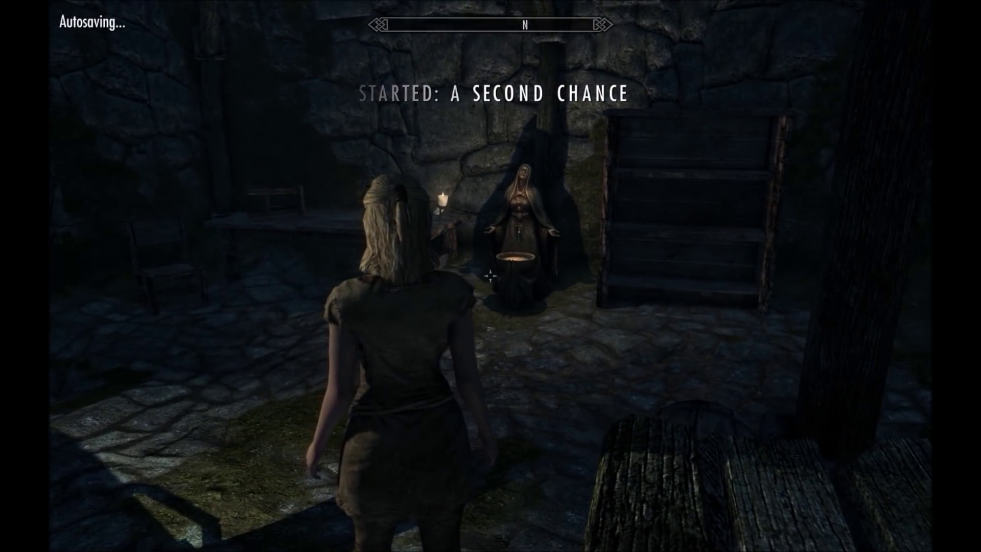
key(w)
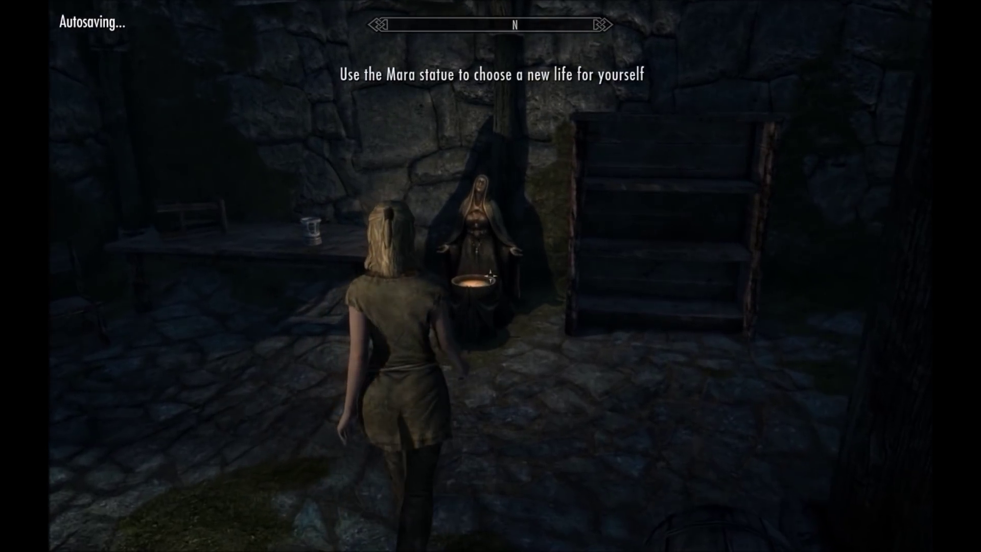
key(w)
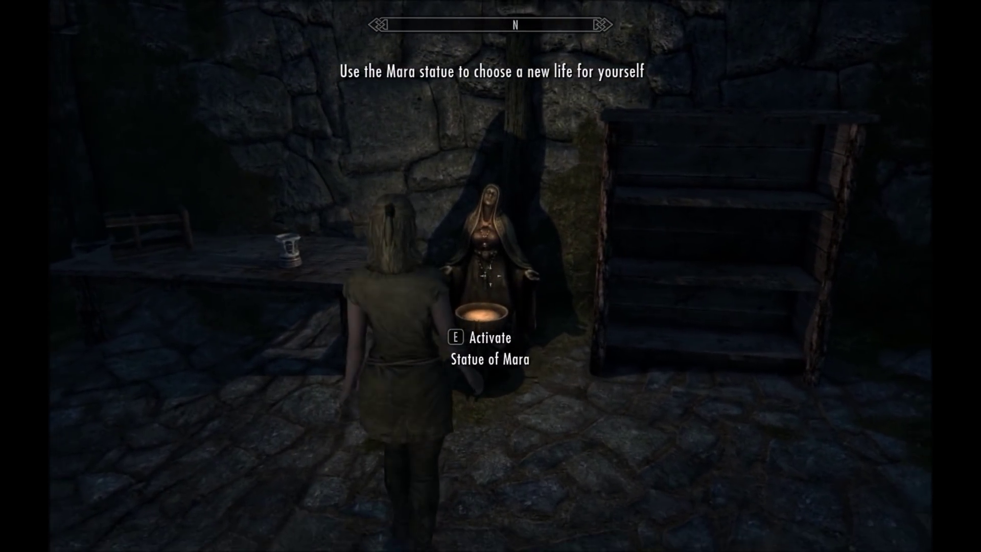
key(s)
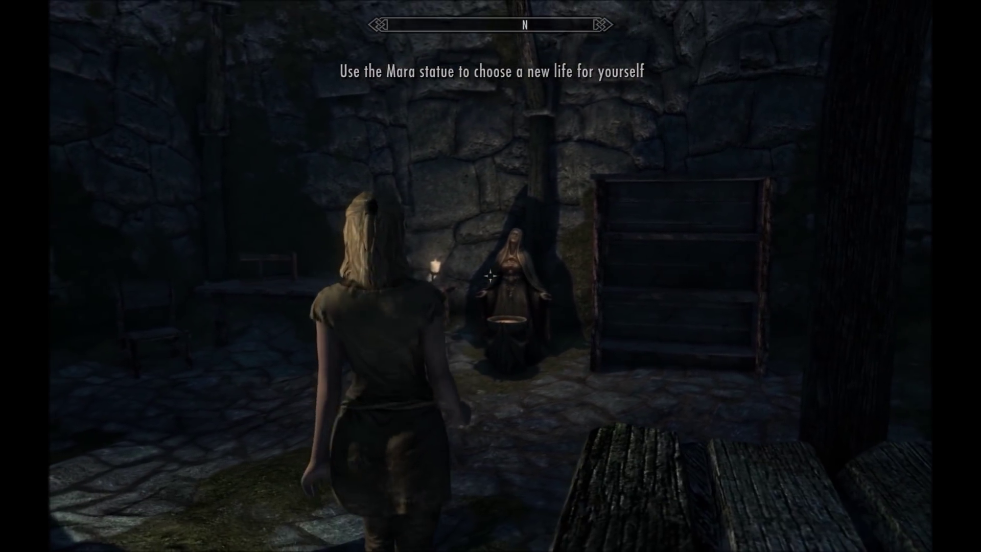
key(w)
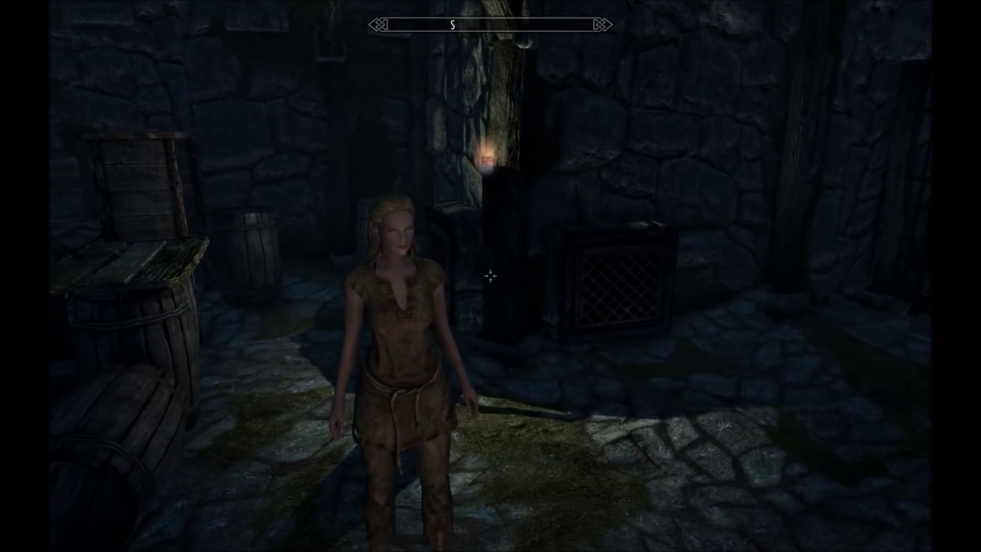
key(ctrl)
key(ctrl)
key(ctrl)
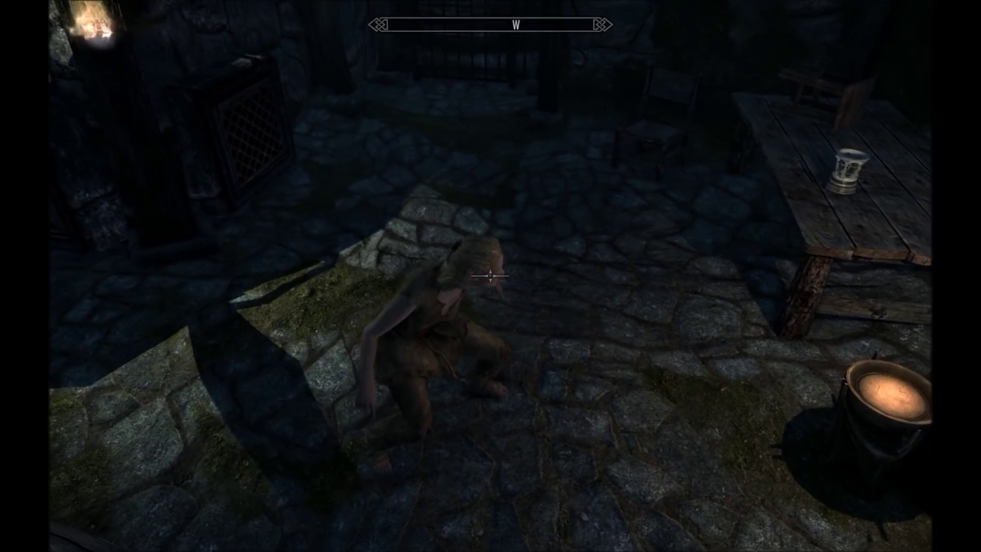
key(ctrl)
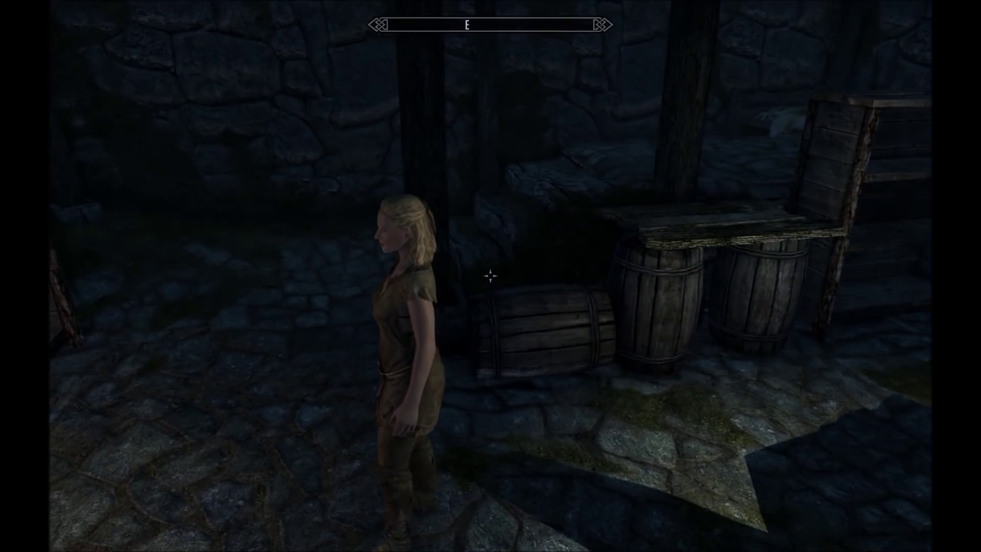